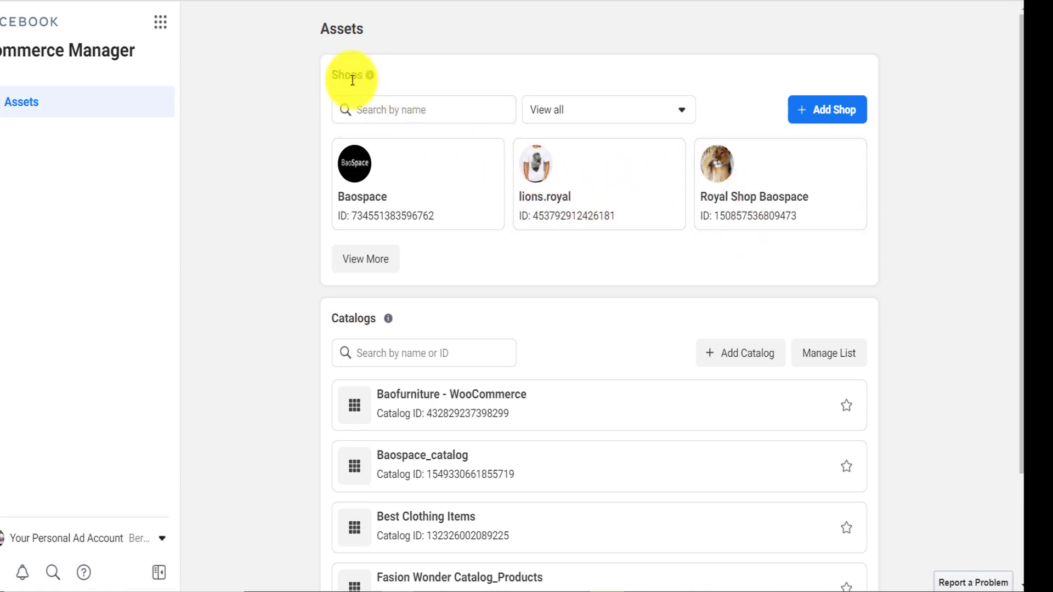
- Look over the shops and catalogs, expand the full shop list, and open the Tigers Lovers Fan Club shop
scroll(463, 269, down, 1)
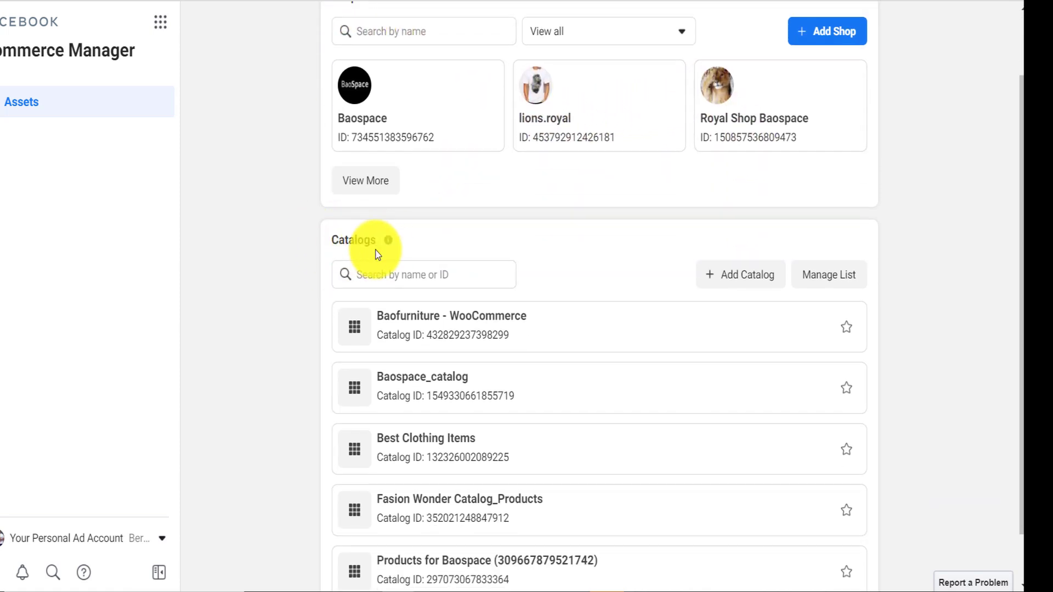
key(alt+Tab)
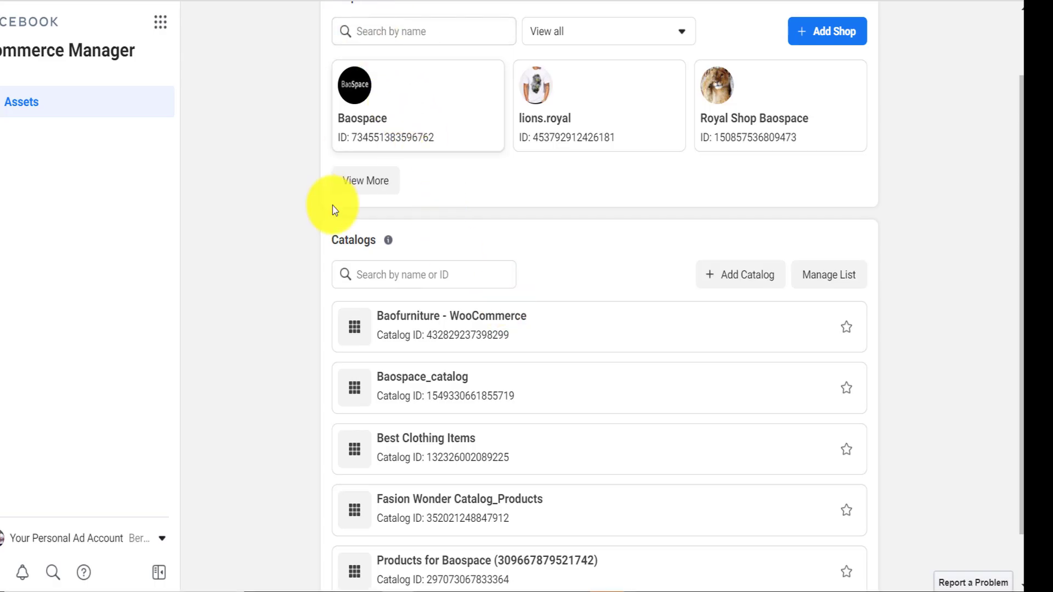
scroll(353, 164, up, 1)
scroll(347, 278, down, 1)
scroll(799, 352, down, 2)
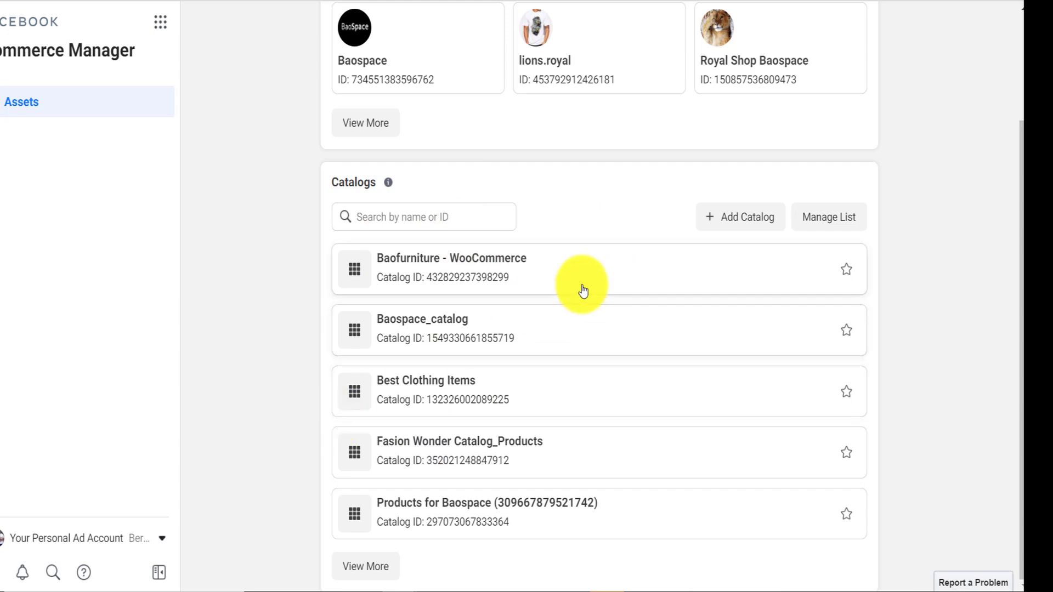
scroll(581, 289, up, 2)
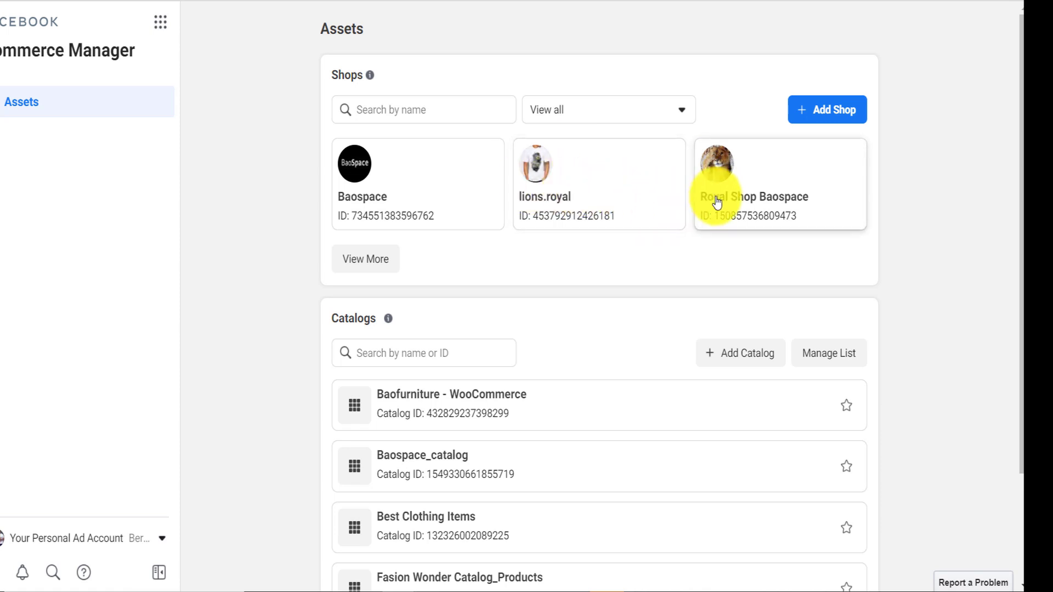
click(365, 261)
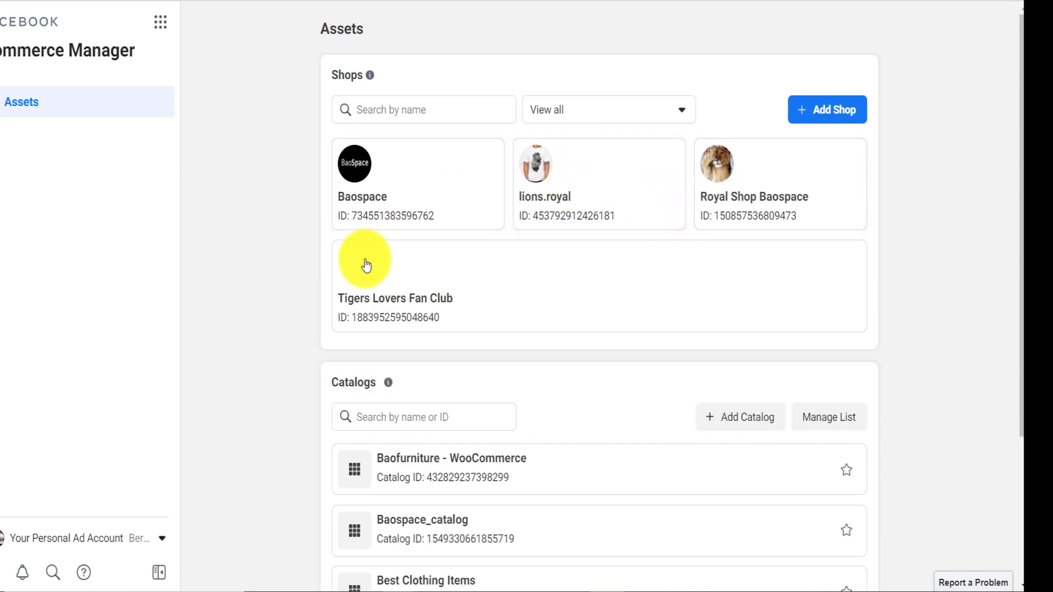
click(435, 305)
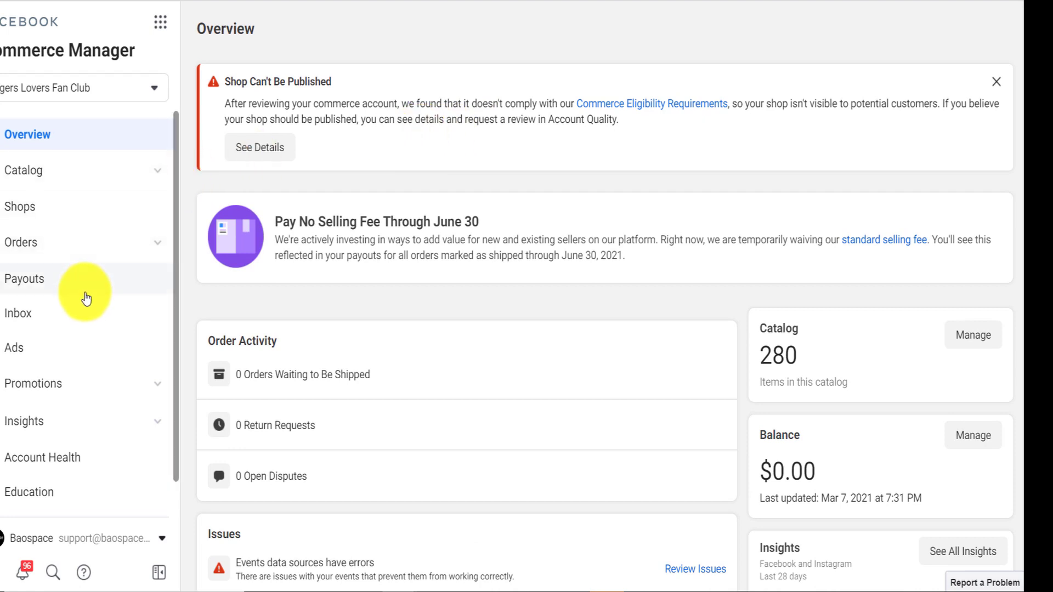
- View the shop's settings, return to its overview, and look through that page down to the sales channels
scroll(61, 384, down, 1)
click(39, 503)
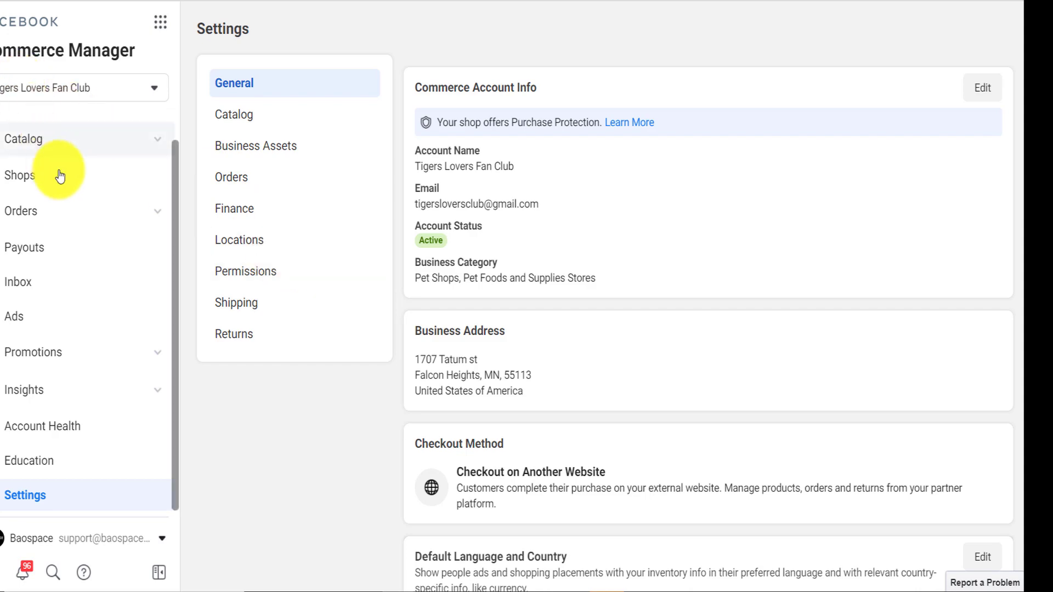
scroll(59, 142, up, 1)
click(60, 134)
scroll(929, 305, down, 8)
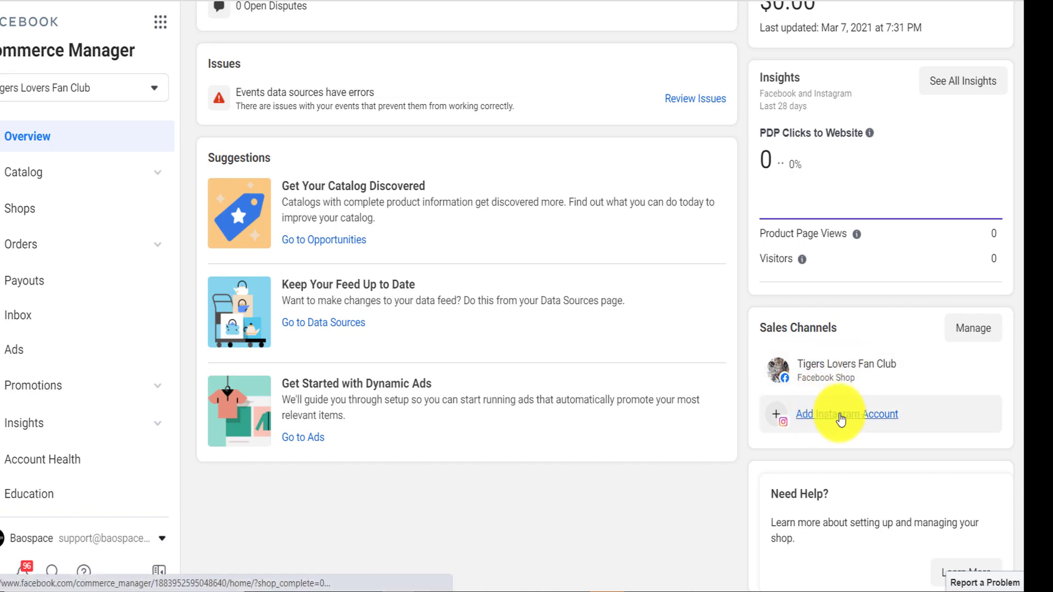
scroll(577, 374, up, 8)
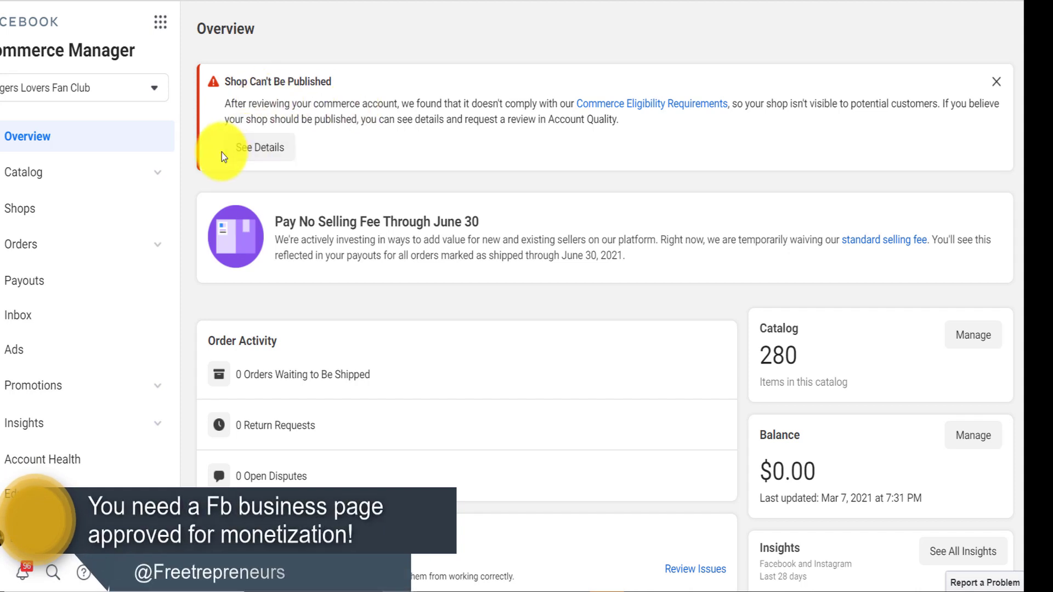
- Open the commerce account info for editing in the shop's settings and start deactivating the commerce account
scroll(84, 301, down, 1)
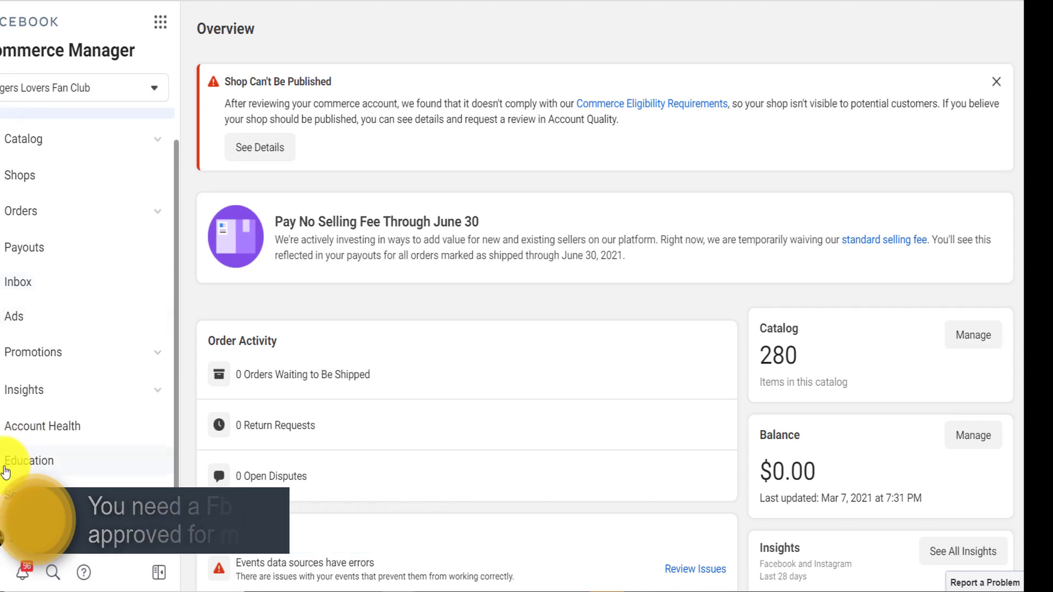
click(14, 496)
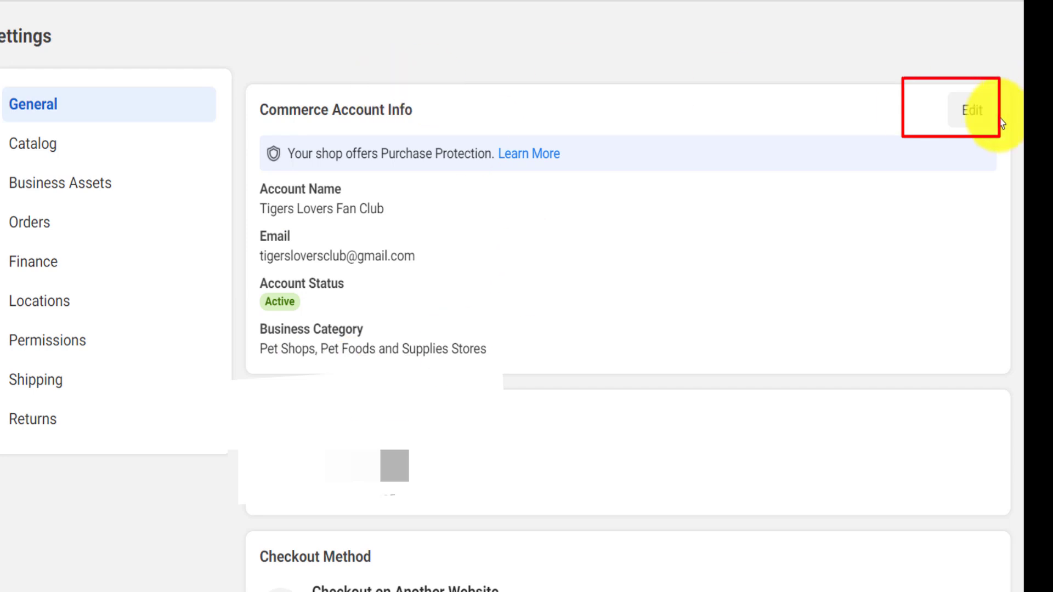
click(981, 116)
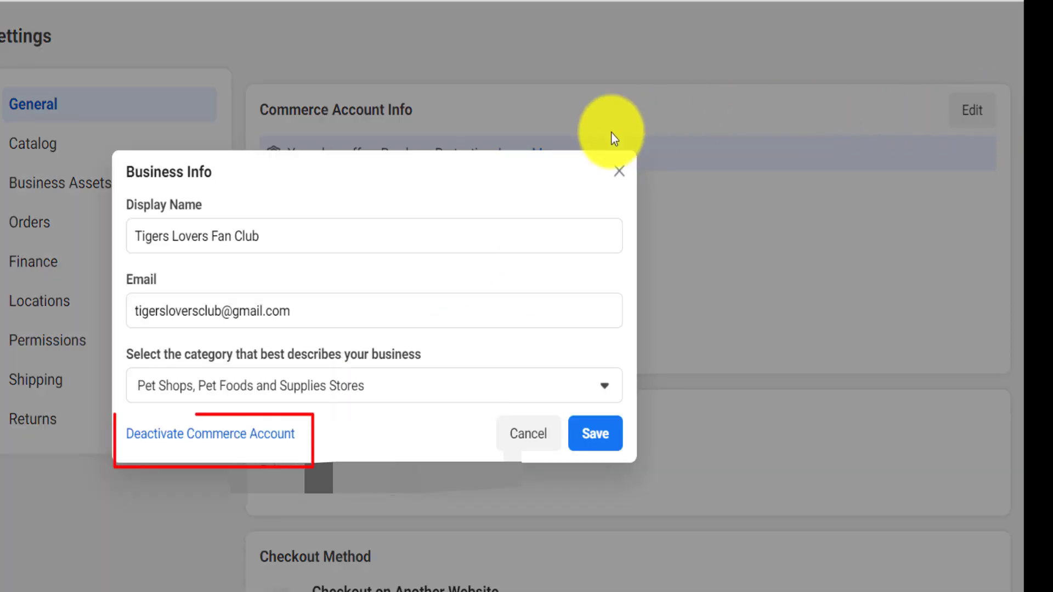
click(213, 434)
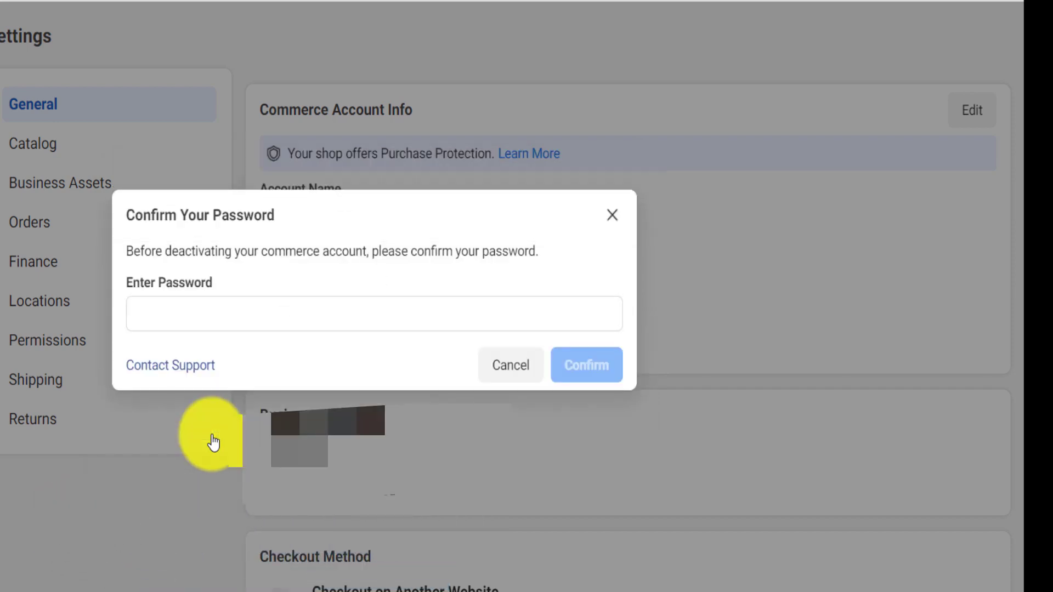
- Enter the account password and confirm it to proceed with the deactivation
click(251, 316)
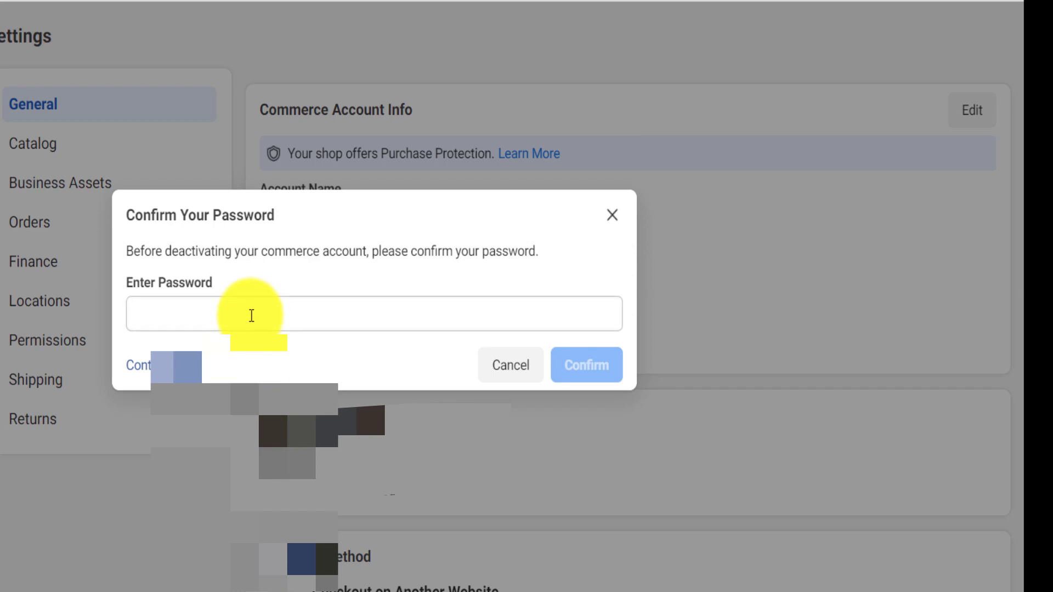
click(251, 316)
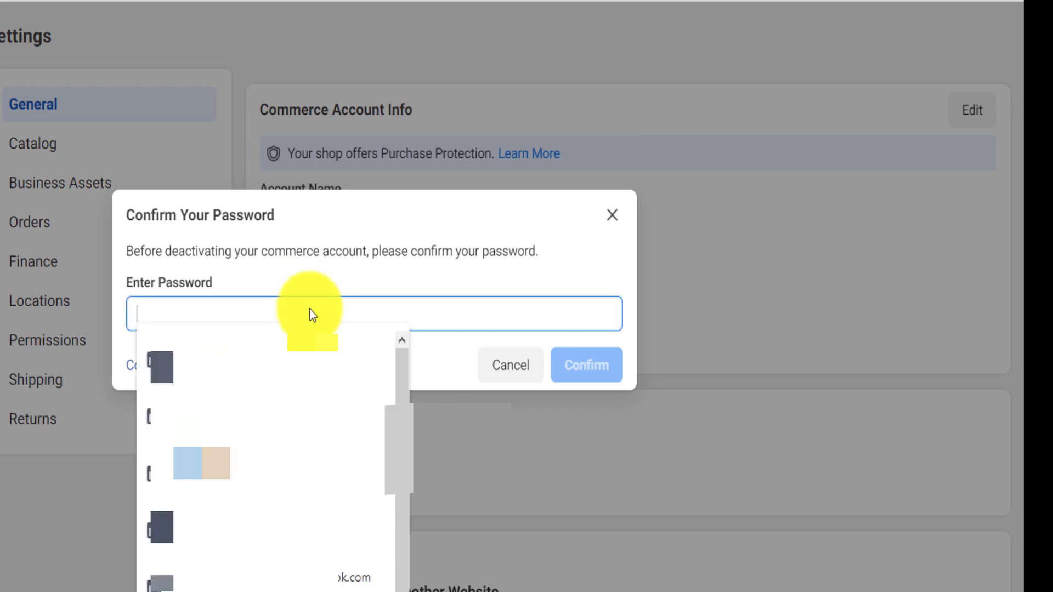
click(258, 419)
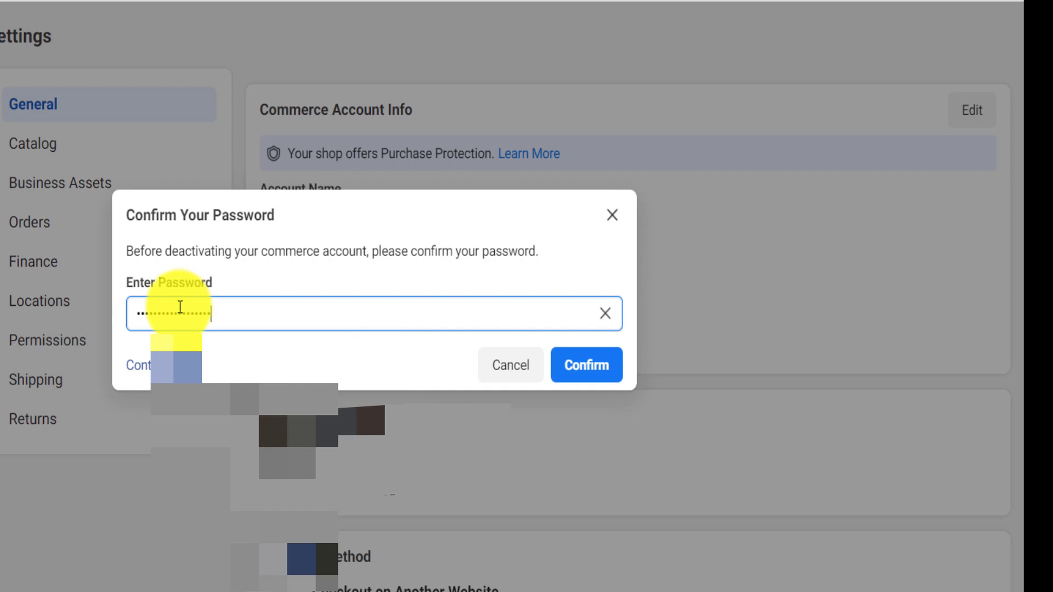
click(610, 371)
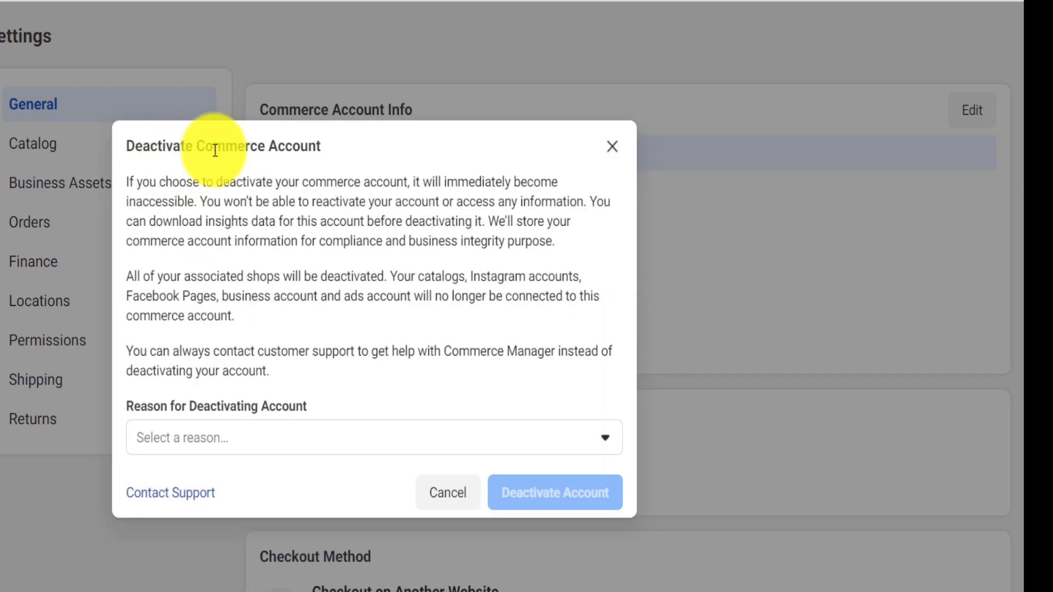
- Read and highlight the first paragraph of the deactivation notice about losing access to the commerce account
drag(149, 181, 126, 181)
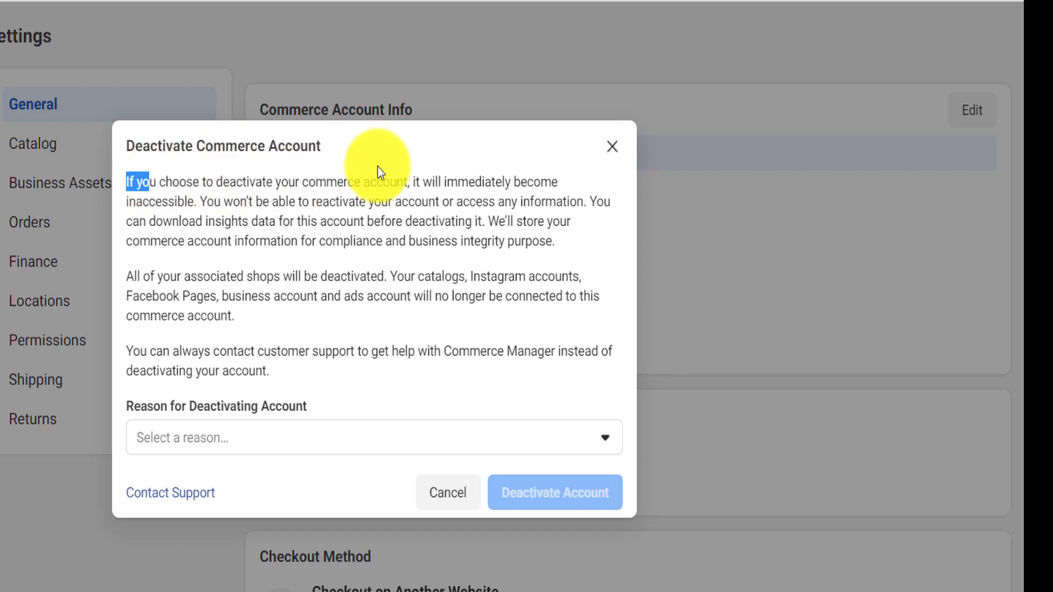
drag(430, 176, 451, 188)
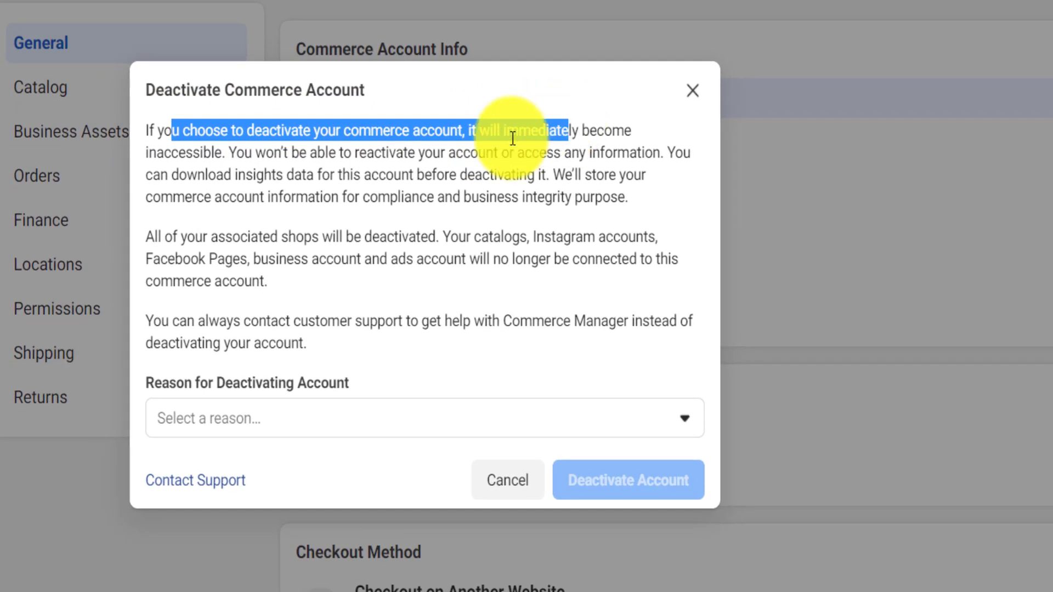
drag(513, 139, 650, 197)
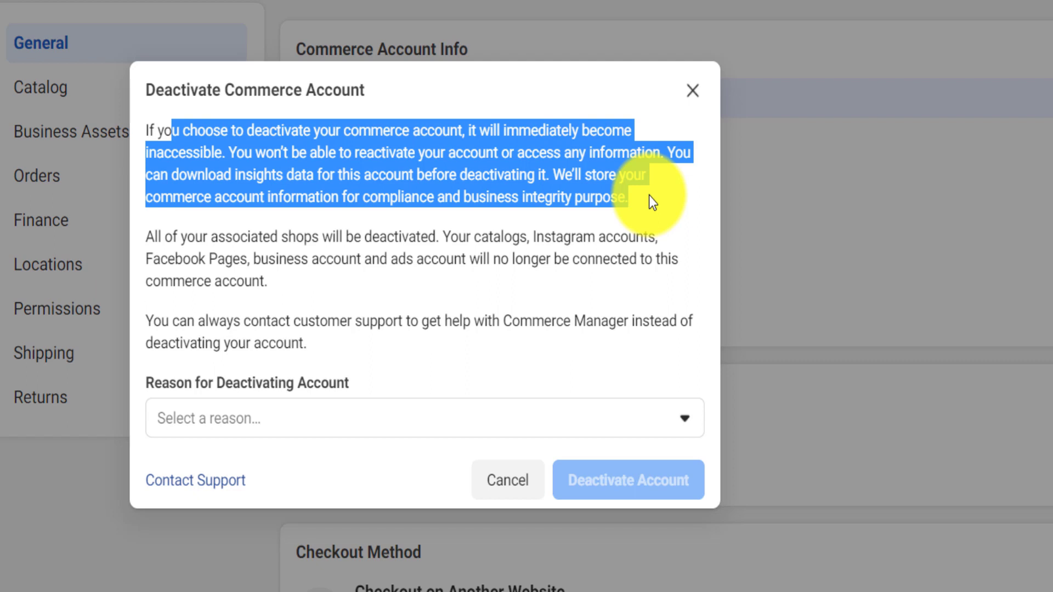
click(649, 195)
drag(650, 195, 149, 120)
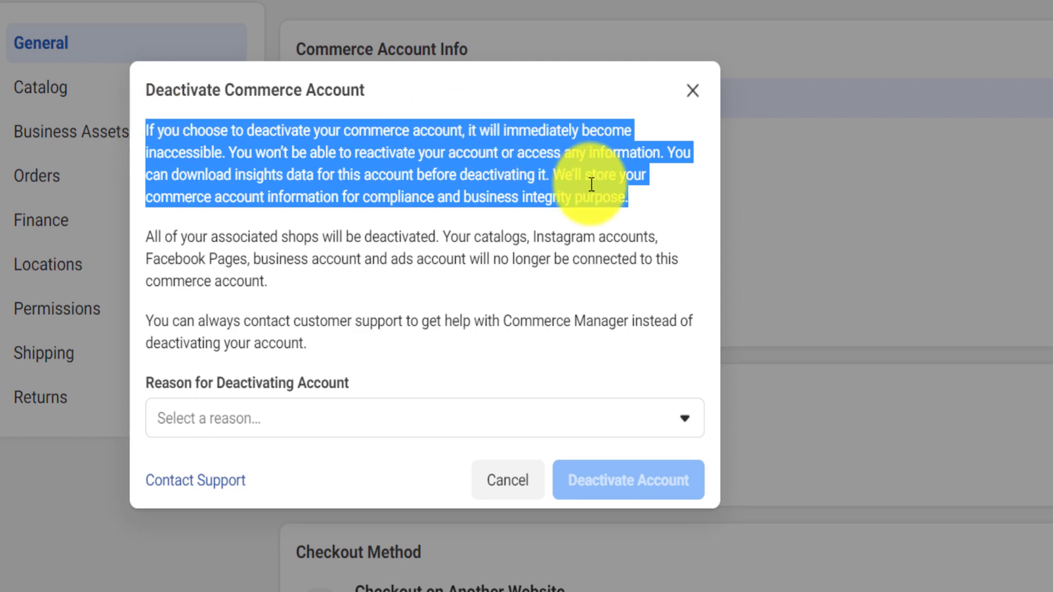
- Choose Other as the reason for deactivating the account and activate the optional explanation field
click(297, 422)
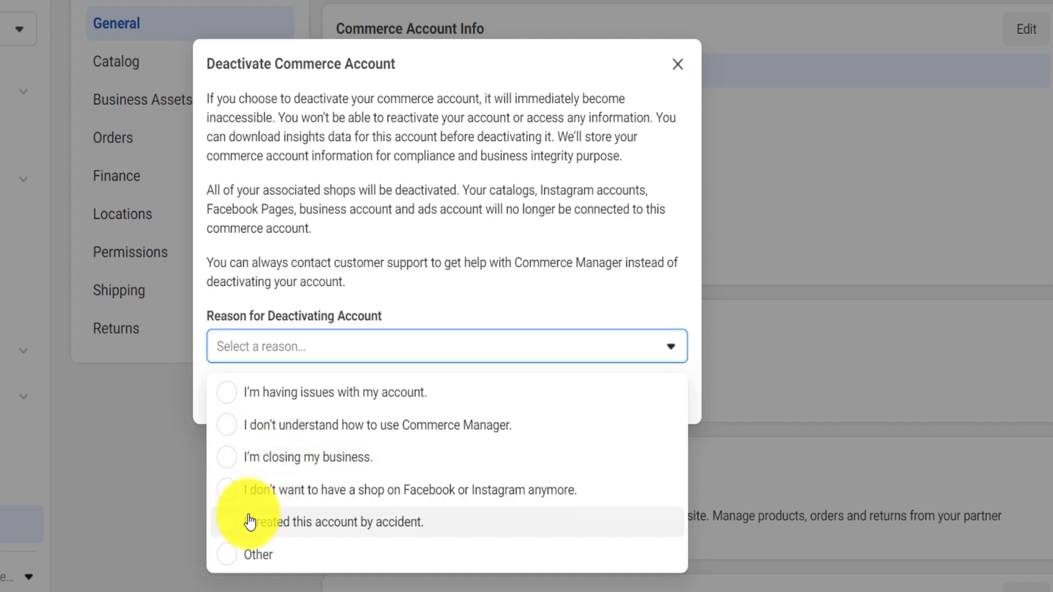
click(229, 553)
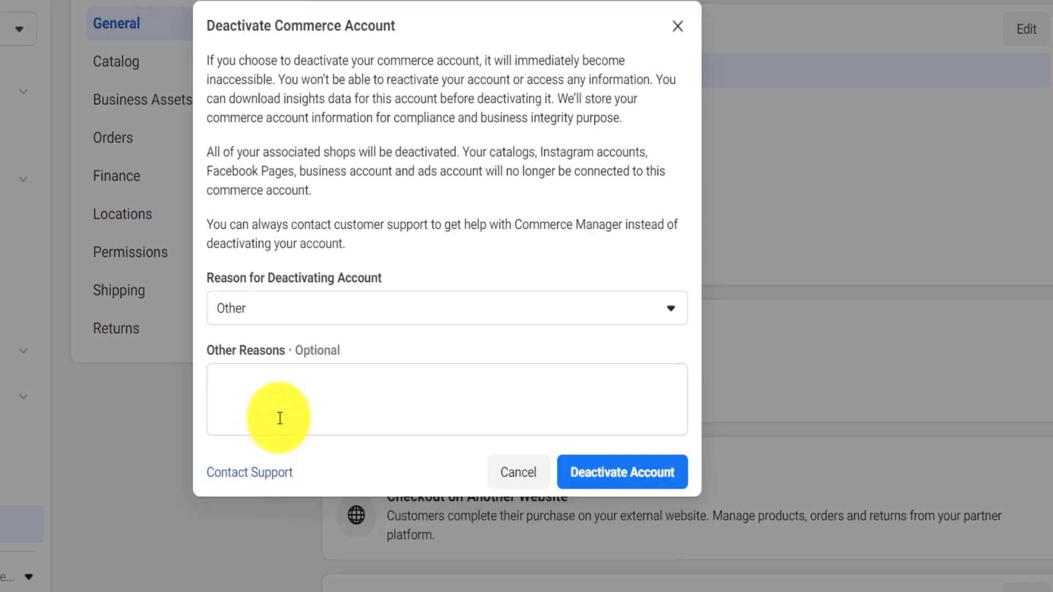
click(286, 391)
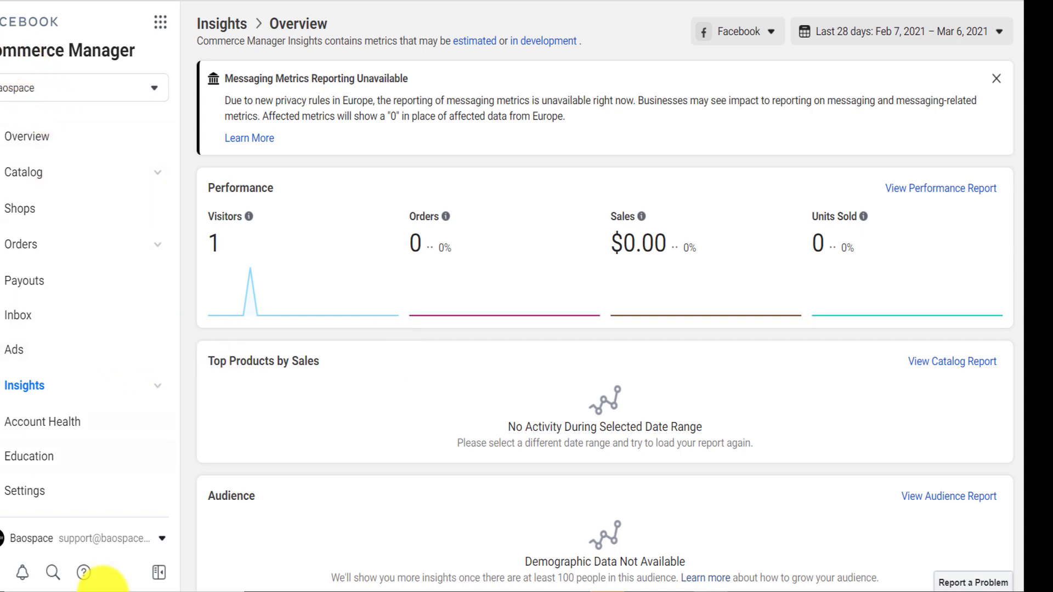
- Check the available shops, then view the Behavior and Traffic data in Baospace's Performance insights
click(160, 88)
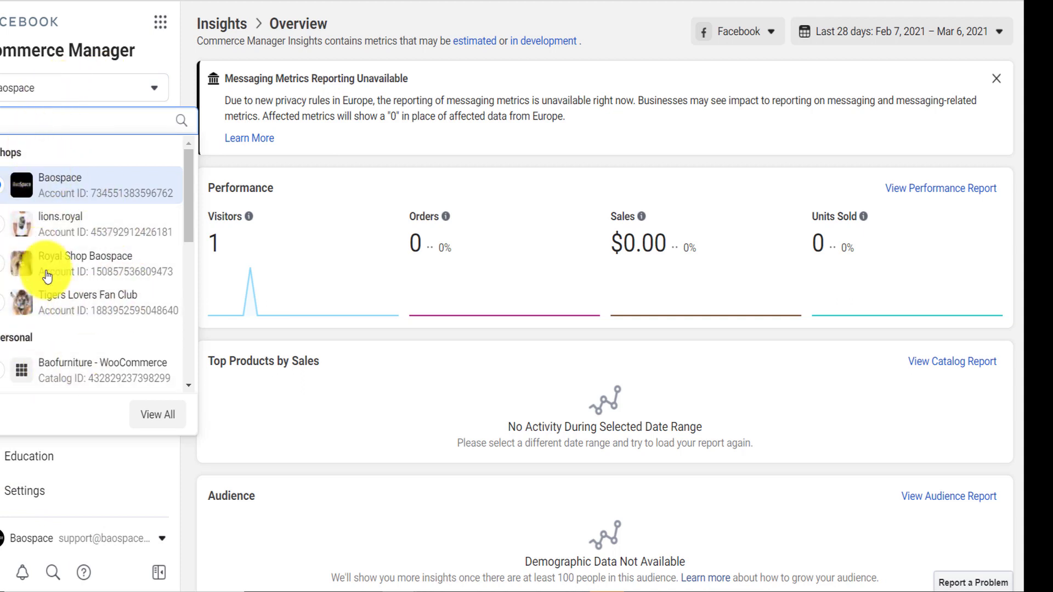
click(159, 88)
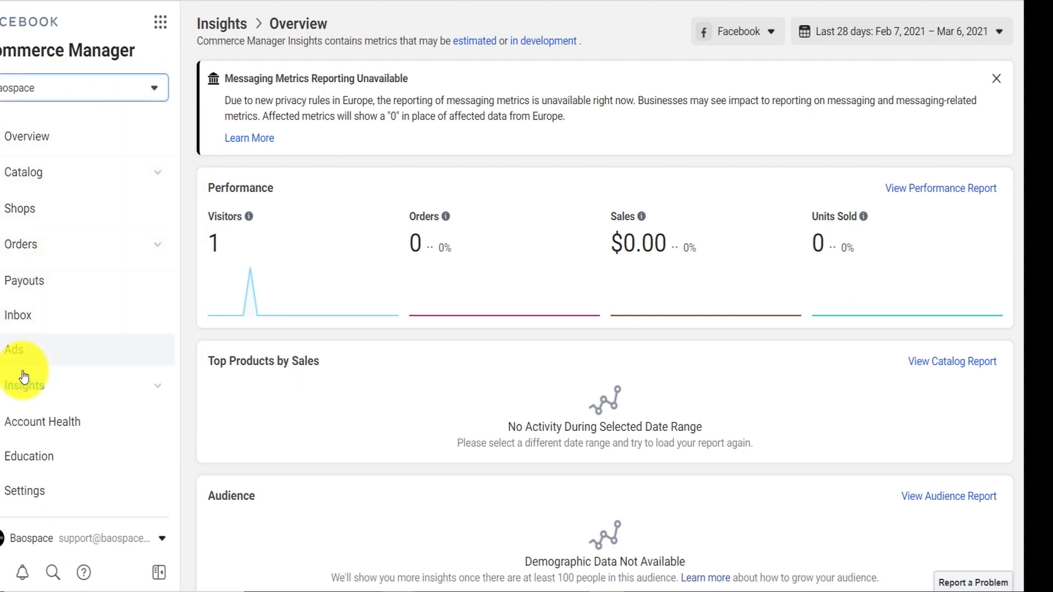
click(135, 390)
scroll(137, 357, down, 3)
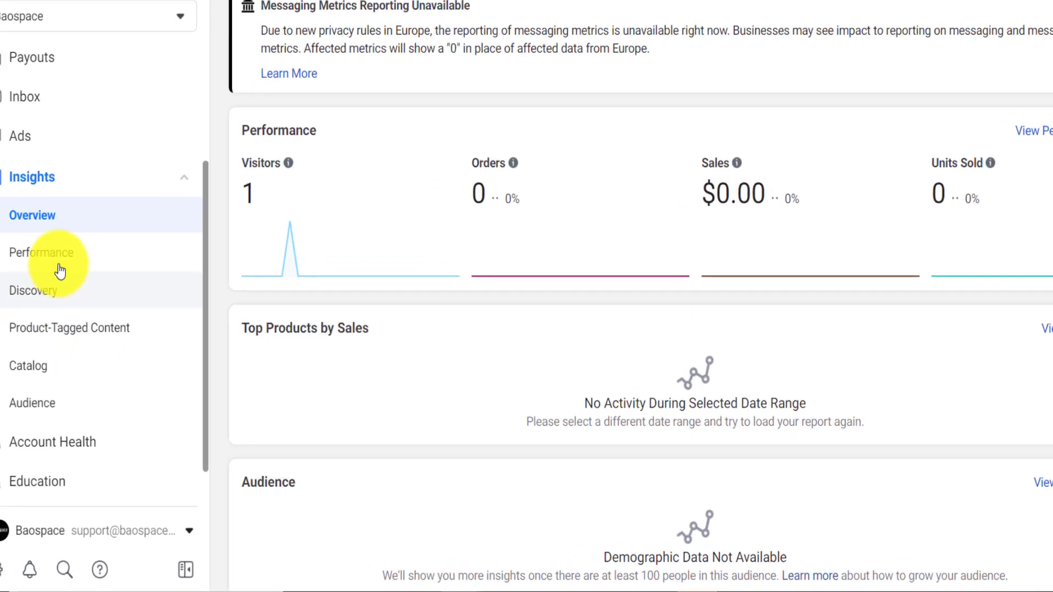
click(48, 305)
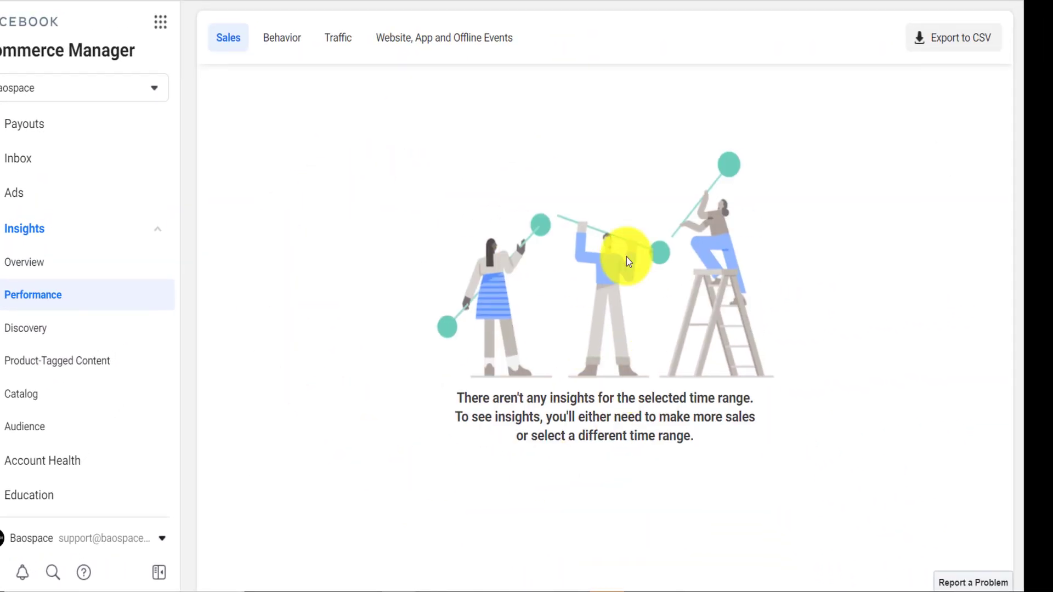
click(282, 195)
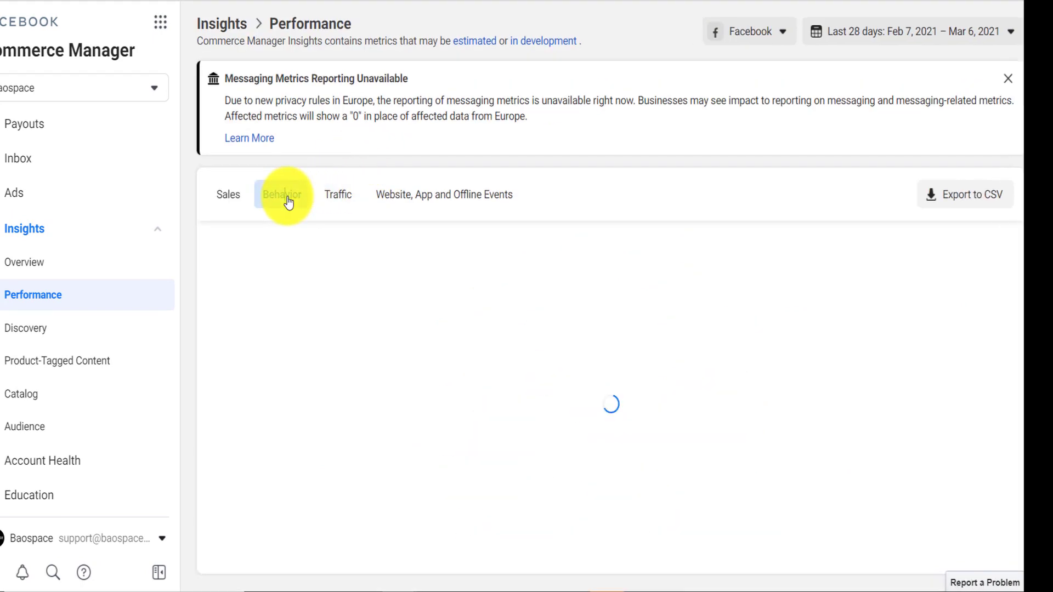
click(344, 196)
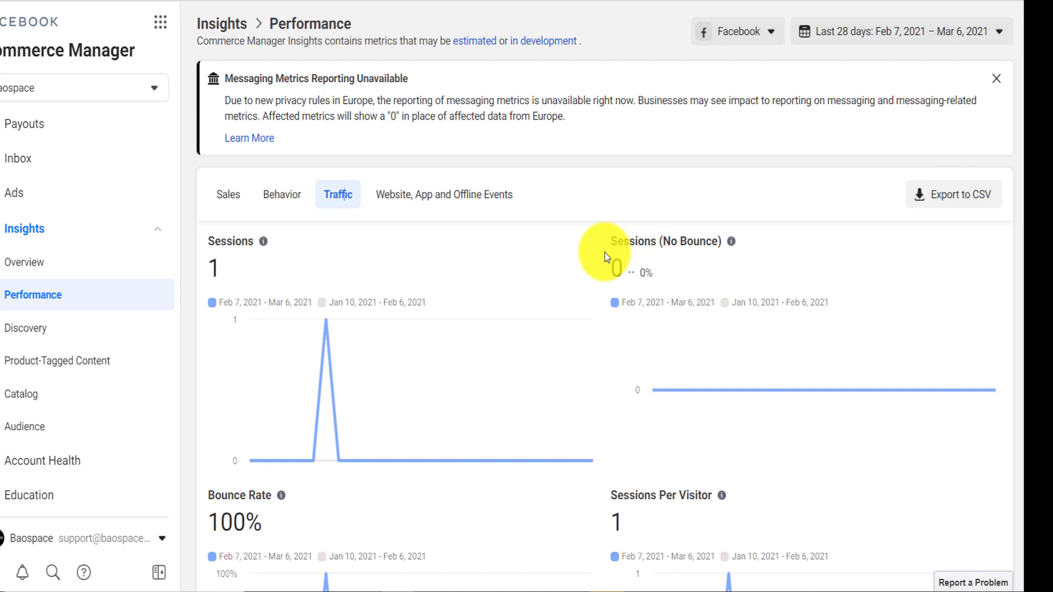
- View the shop's Product-Tagged Content, Discovery and Catalog insights reports
click(59, 362)
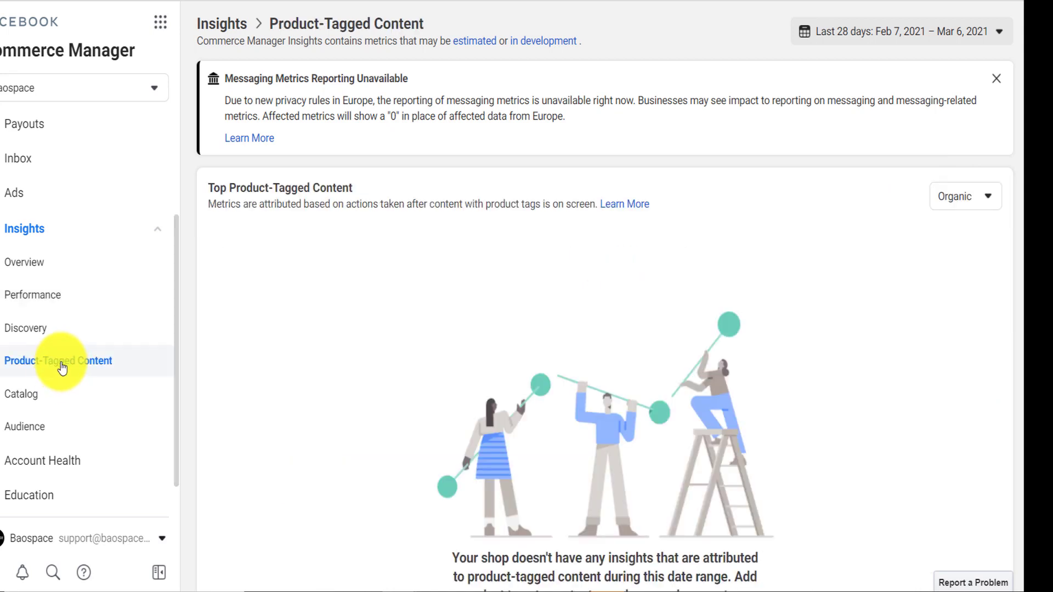
click(70, 328)
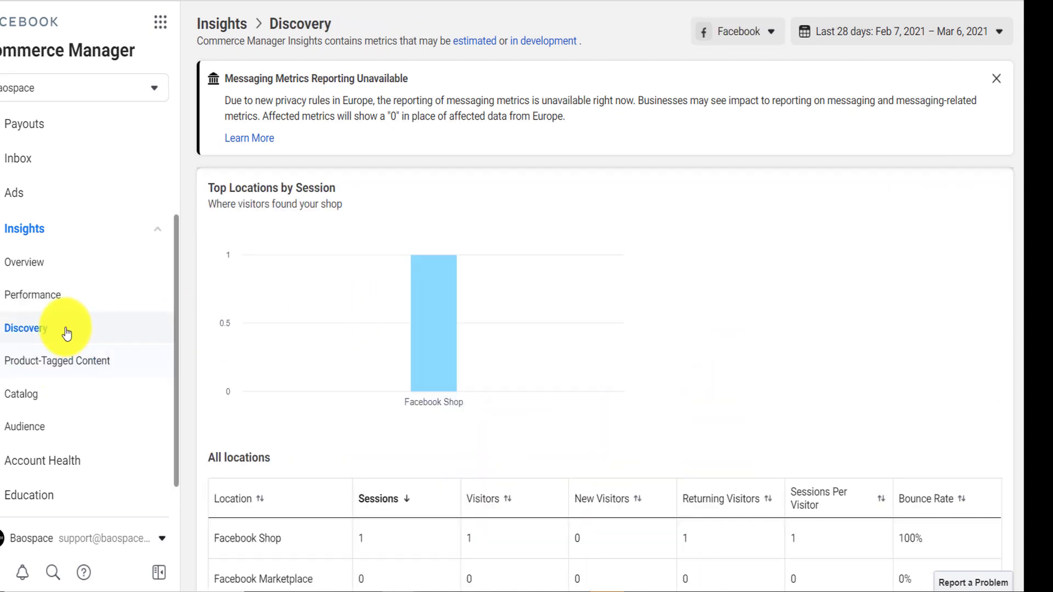
scroll(71, 332, down, 1)
click(47, 360)
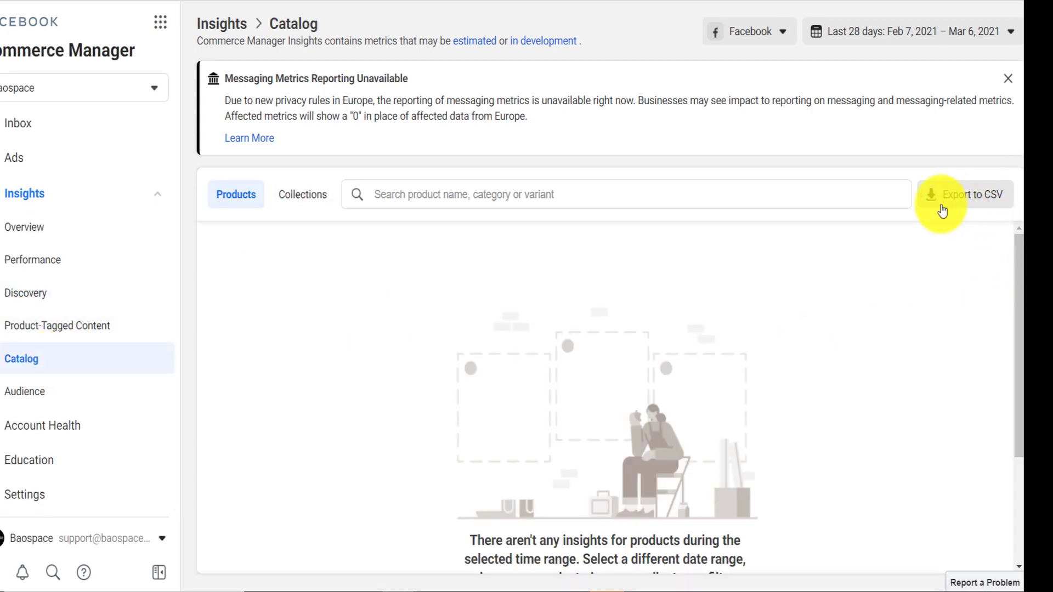
- View the Audience insights report and inspect the visitor and buyer groups available for filtering
click(61, 390)
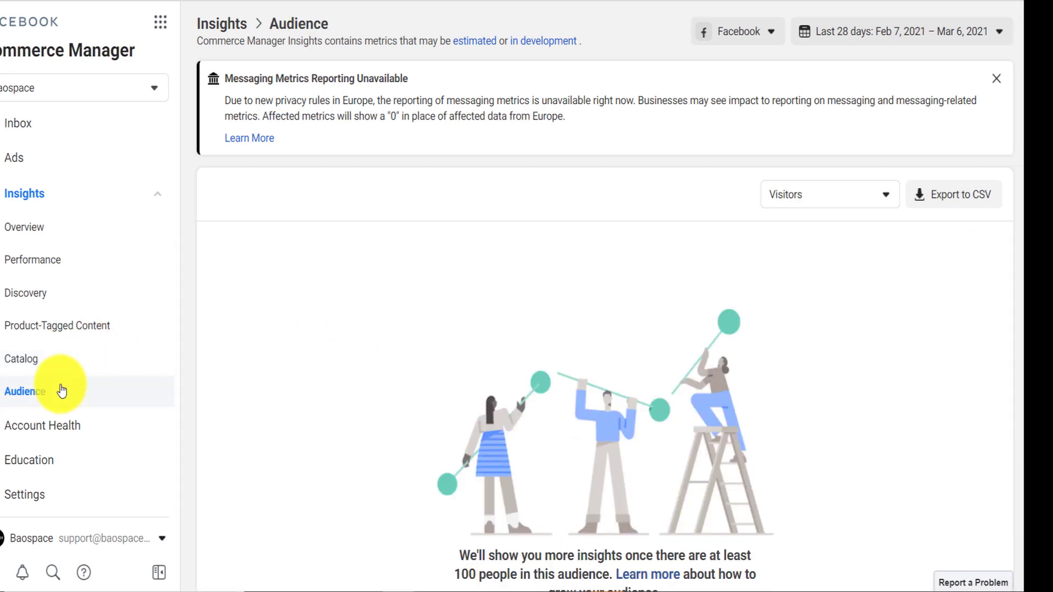
click(876, 199)
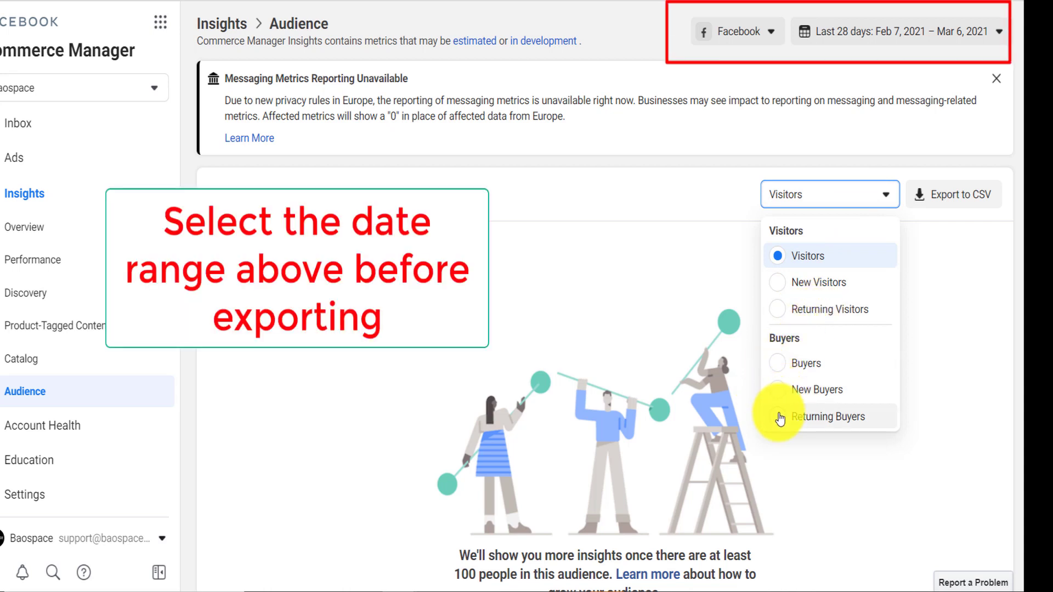
click(964, 301)
click(880, 196)
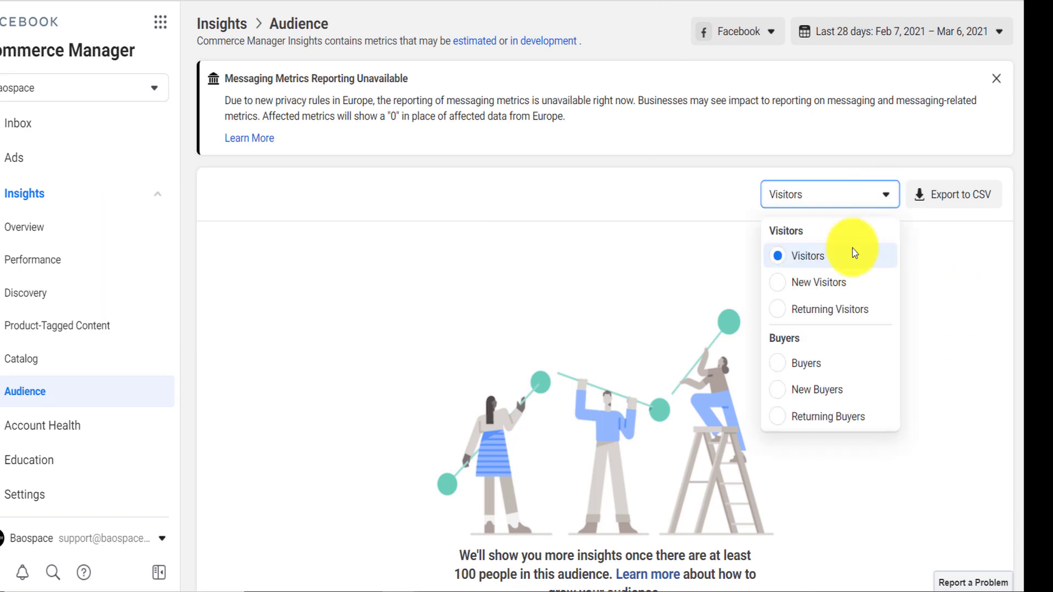
click(793, 420)
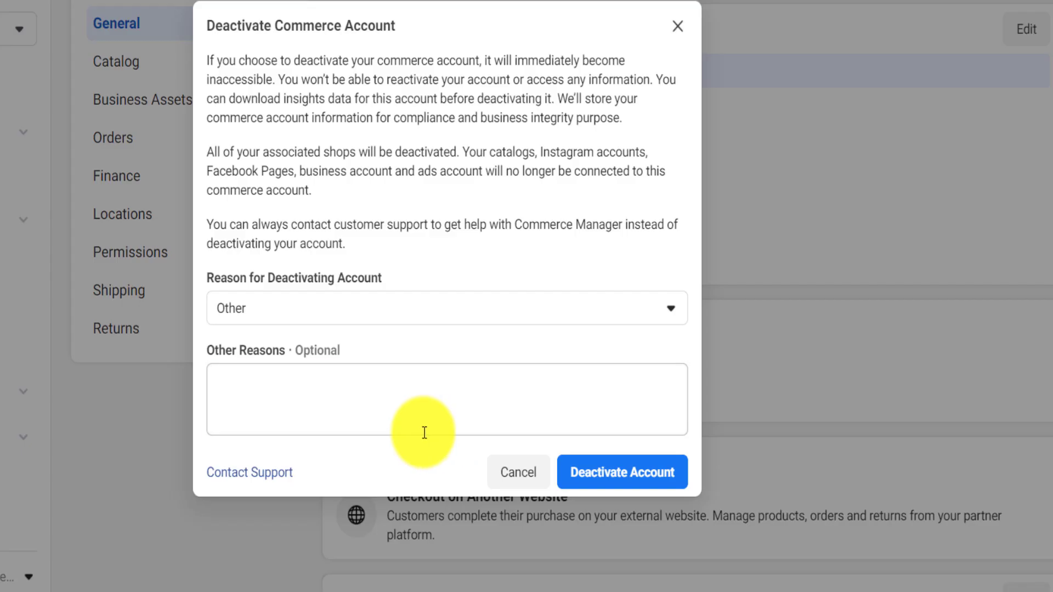
- Enter fxjjcgfj as the other reason and try to deactivate the commerce account
click(424, 414)
text(fxj)
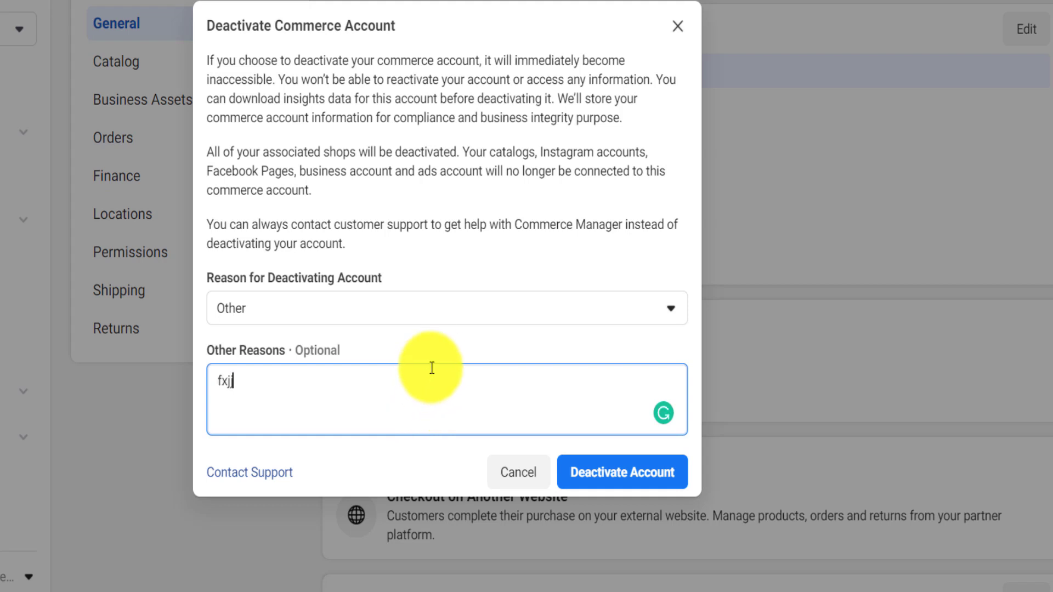
text(jcgfj)
click(616, 473)
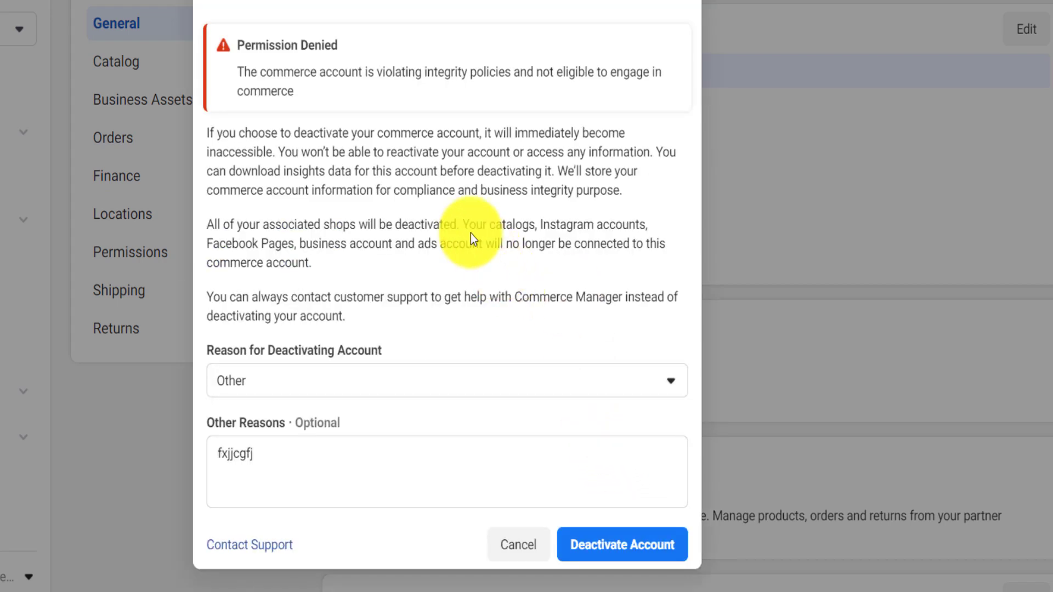
- Read and highlight the notice shown above the deactivation text, including its heading and explanation
drag(251, 47, 256, 46)
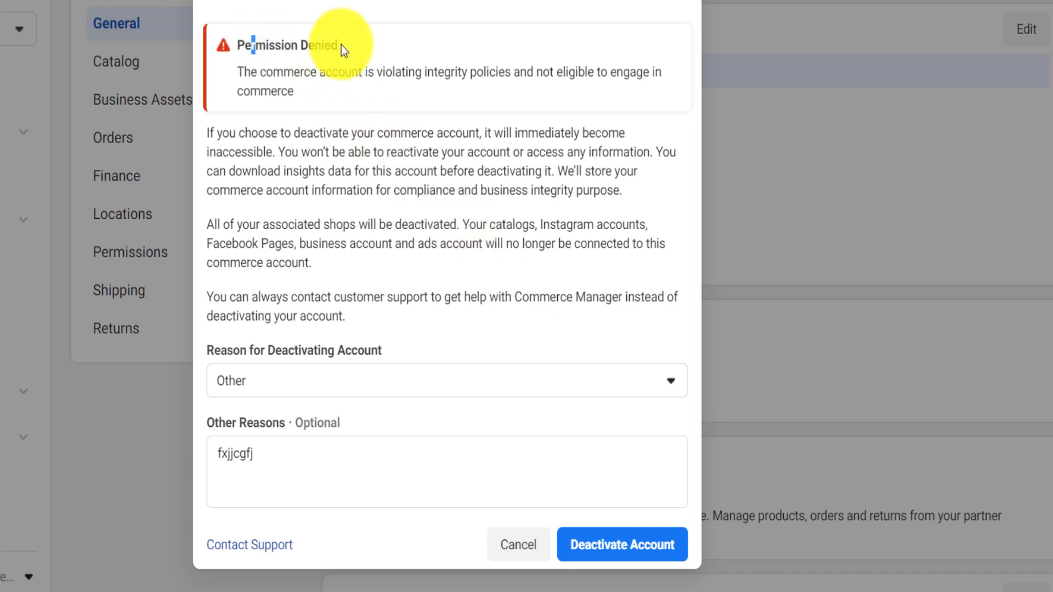
drag(341, 46, 358, 48)
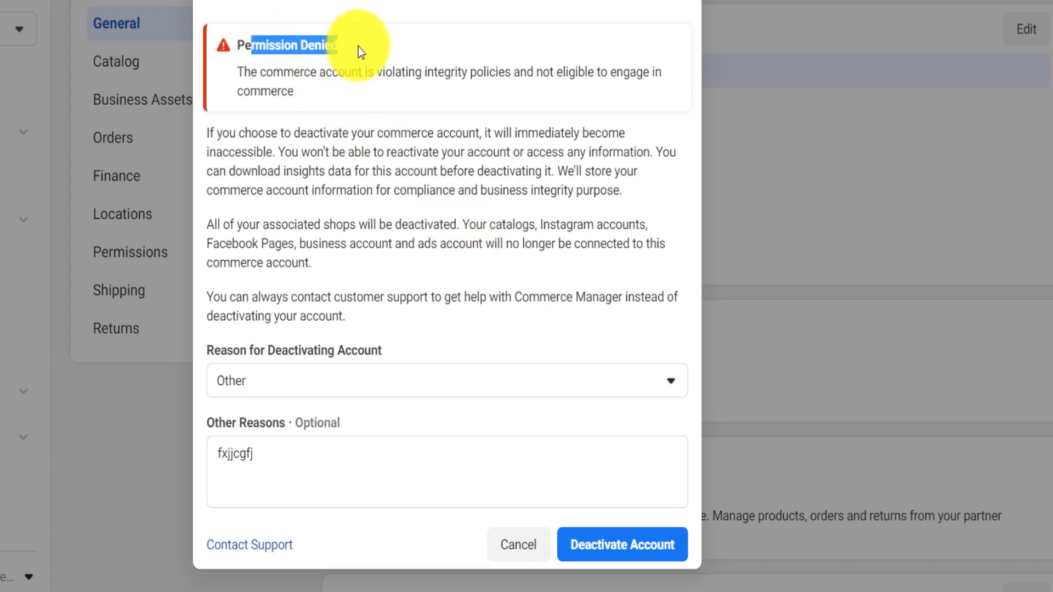
drag(258, 72, 610, 93)
click(610, 94)
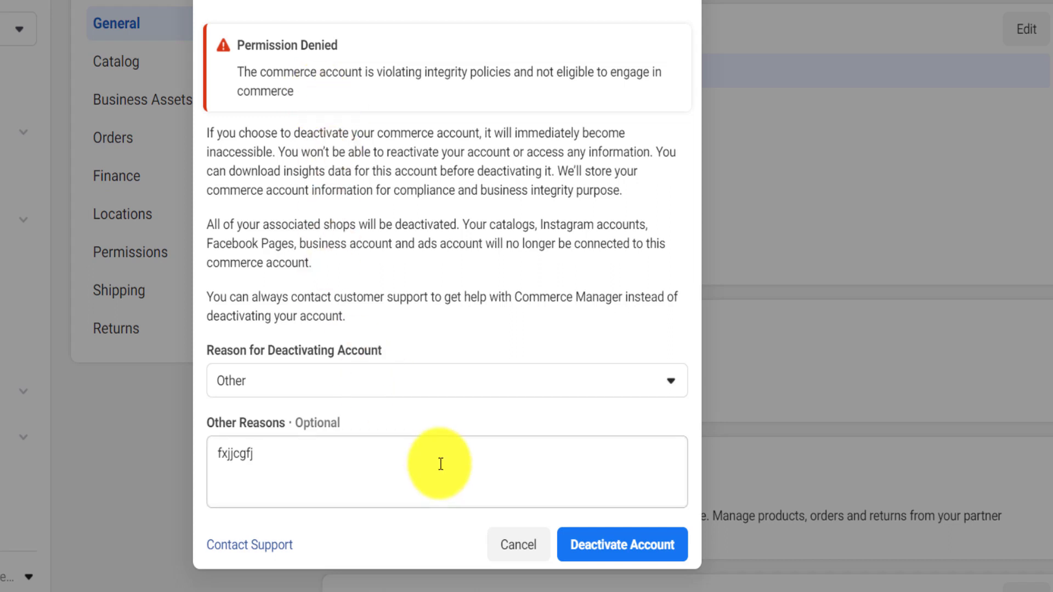
- Start a Facebook support request from the deactivation dialog with Shops as the topic and Other as the detail
click(258, 546)
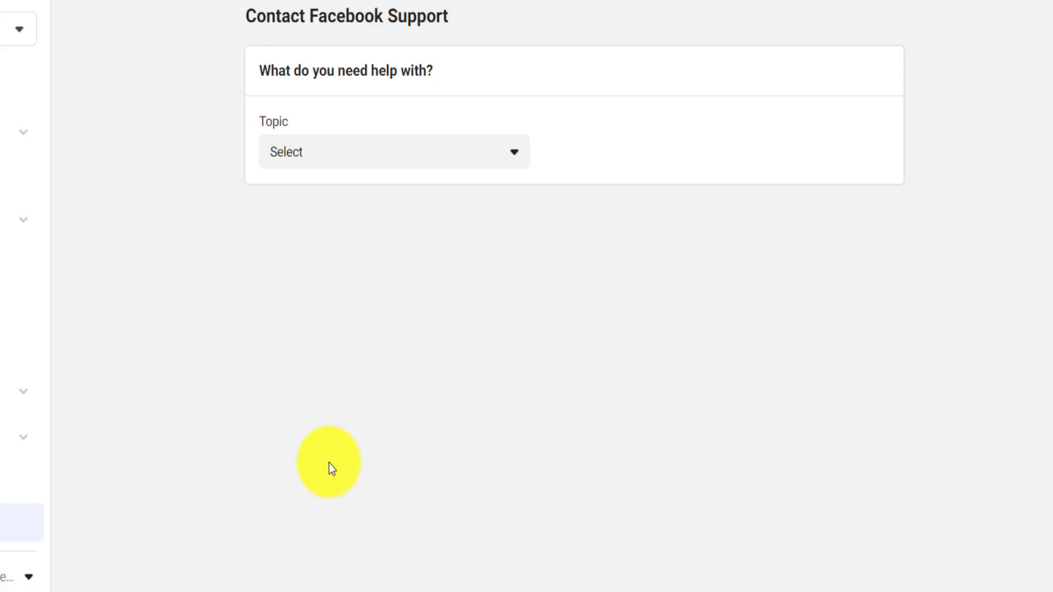
click(497, 170)
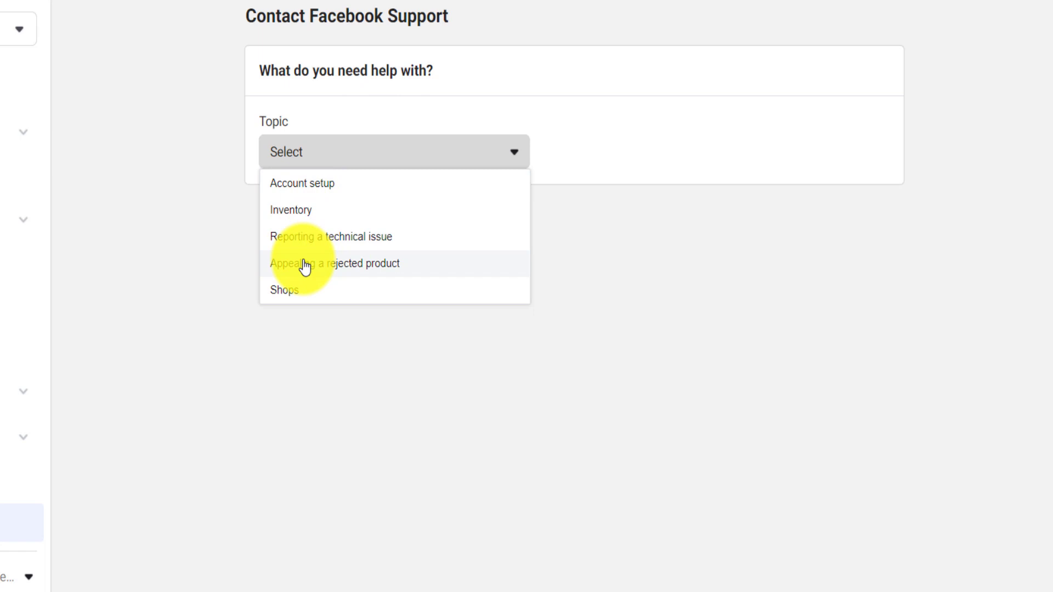
click(305, 290)
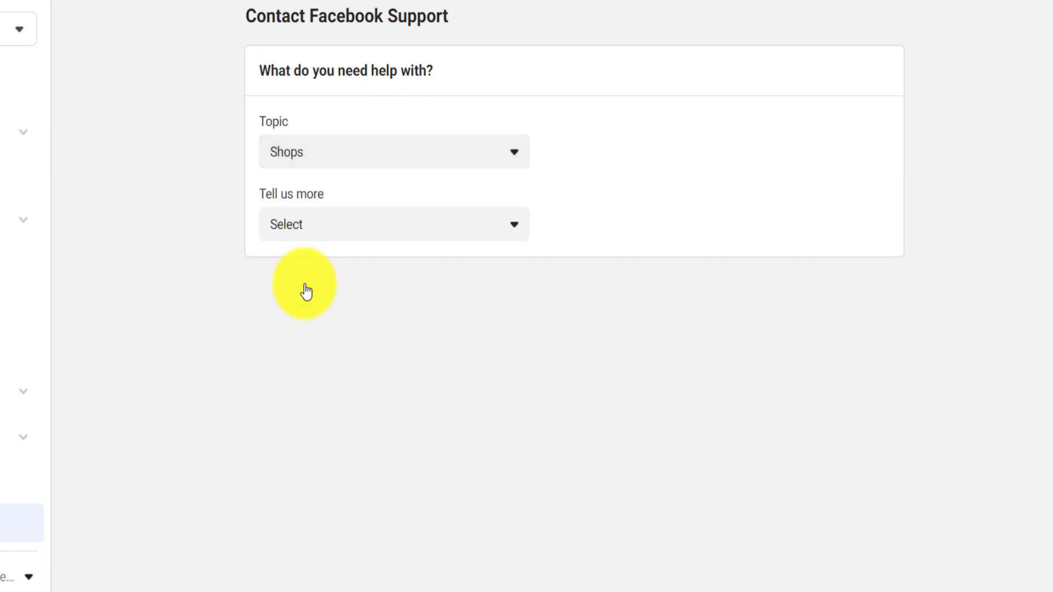
click(341, 235)
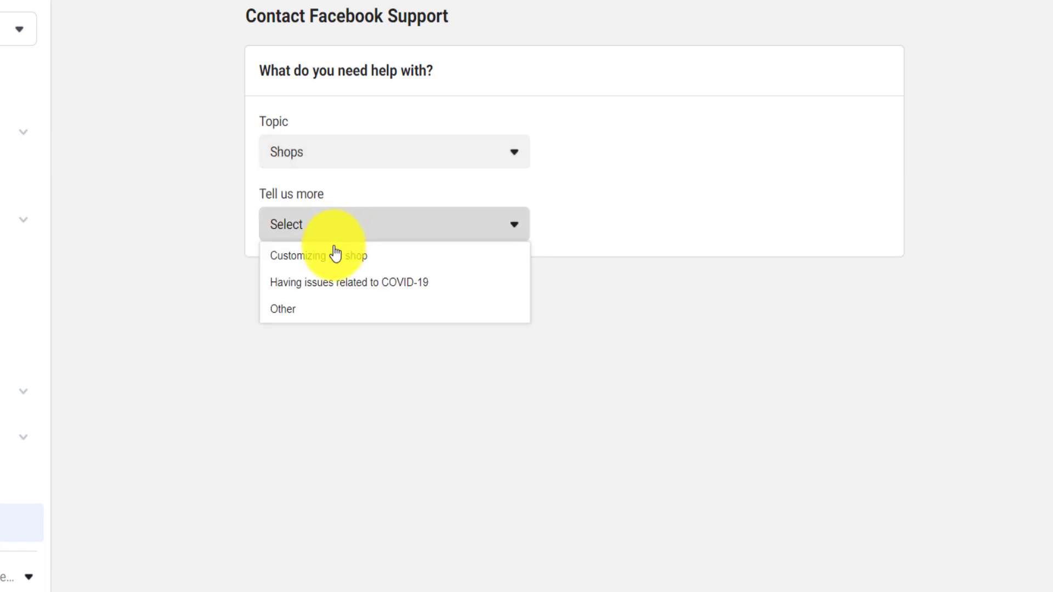
click(296, 315)
scroll(798, 271, down, 4)
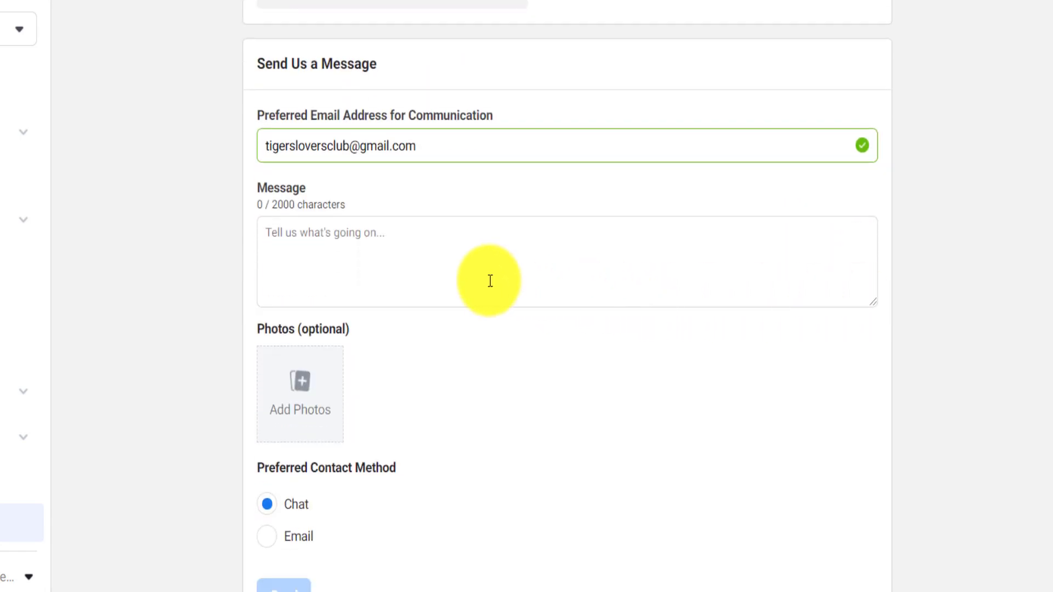
- Write zfbxnv as the support message and choose Email as the preferred contact method
click(357, 250)
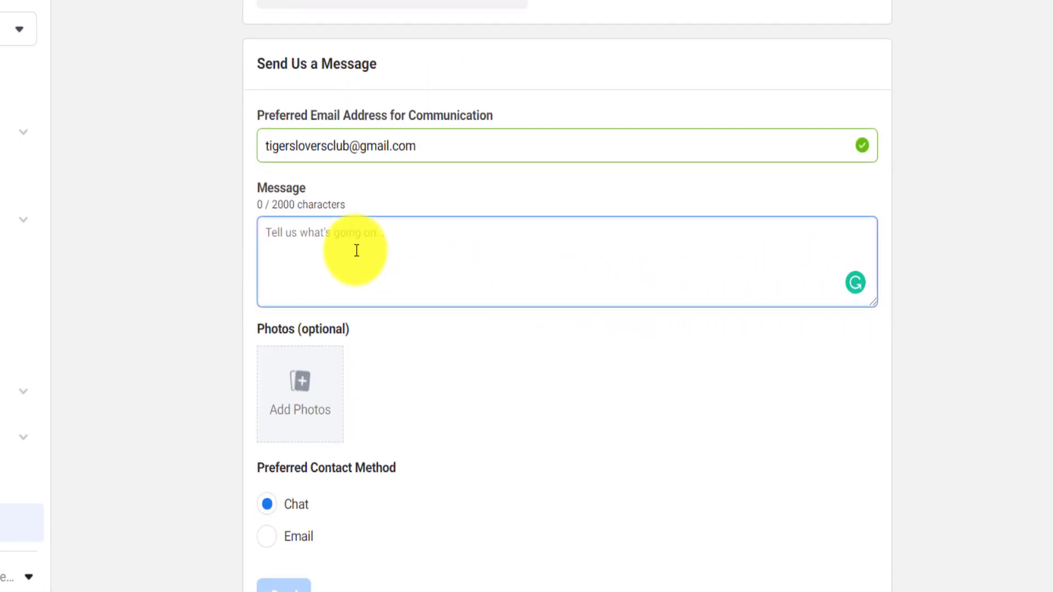
key(super)
text(hgb)
click(645, 238)
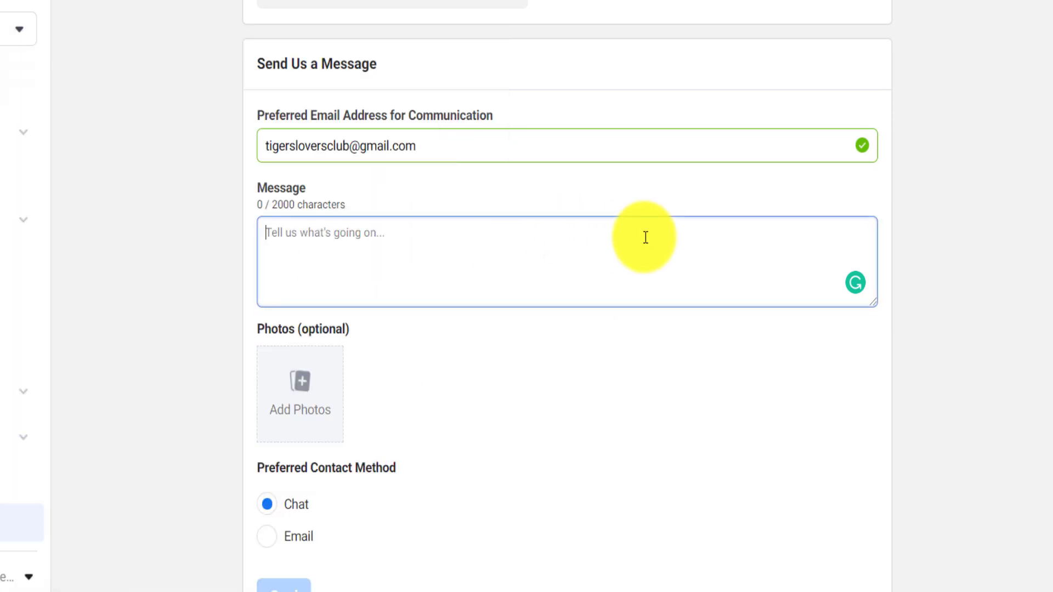
text(zfbxnv)
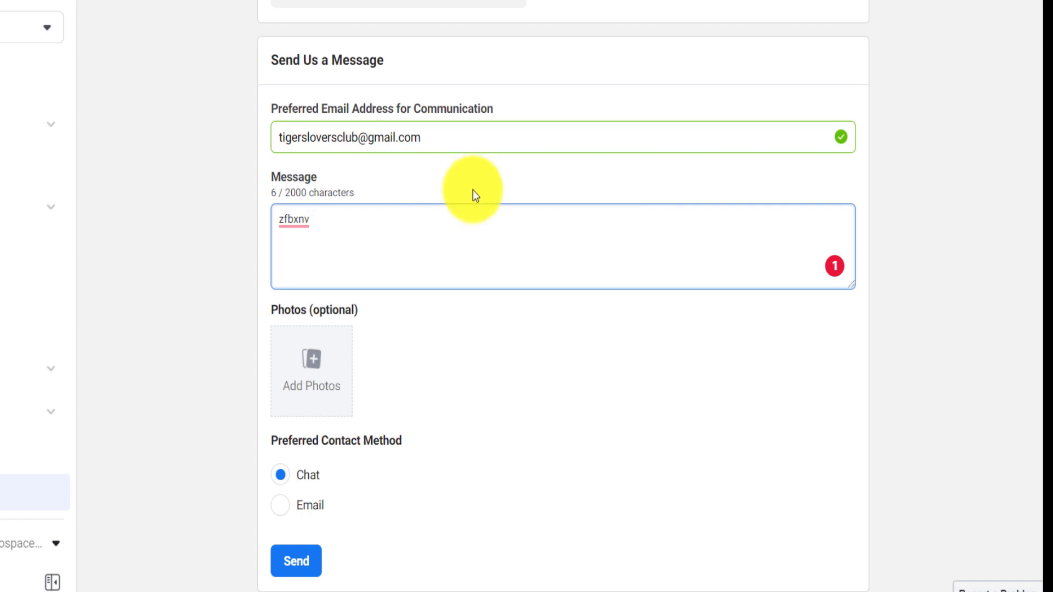
click(286, 477)
click(288, 517)
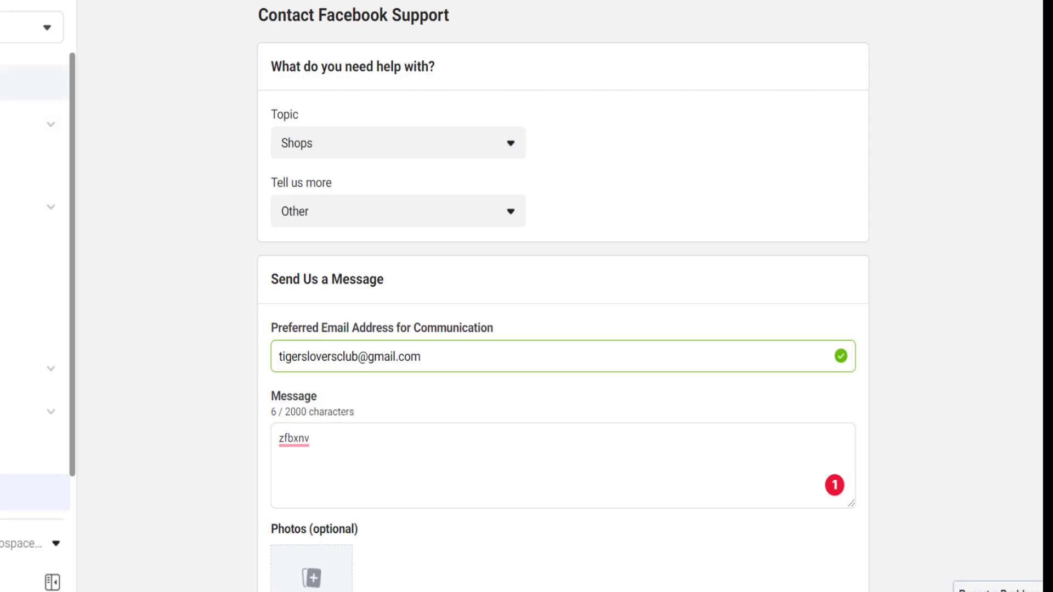
- View the shop's Commerce Manager overview and compare it with the Business Manager structure diagram in the other window
click(22, 84)
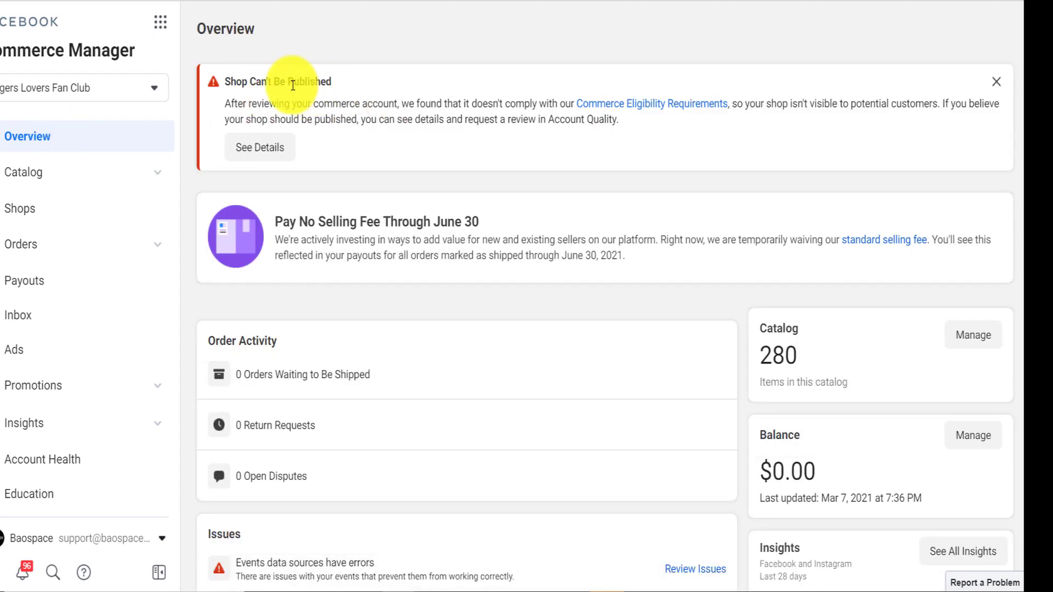
key(alt+Tab)
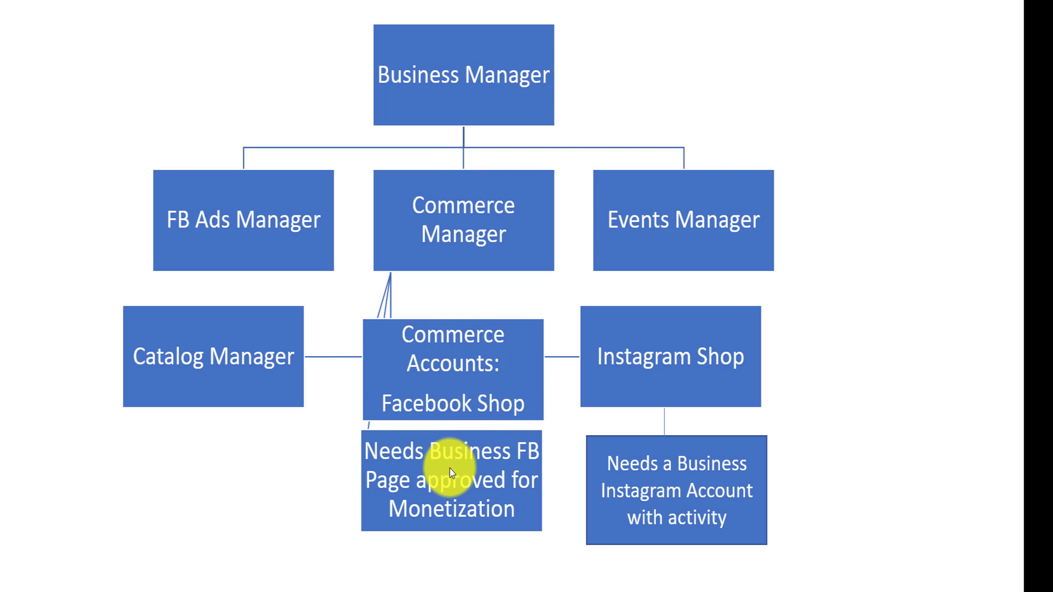
key(alt+Tab)
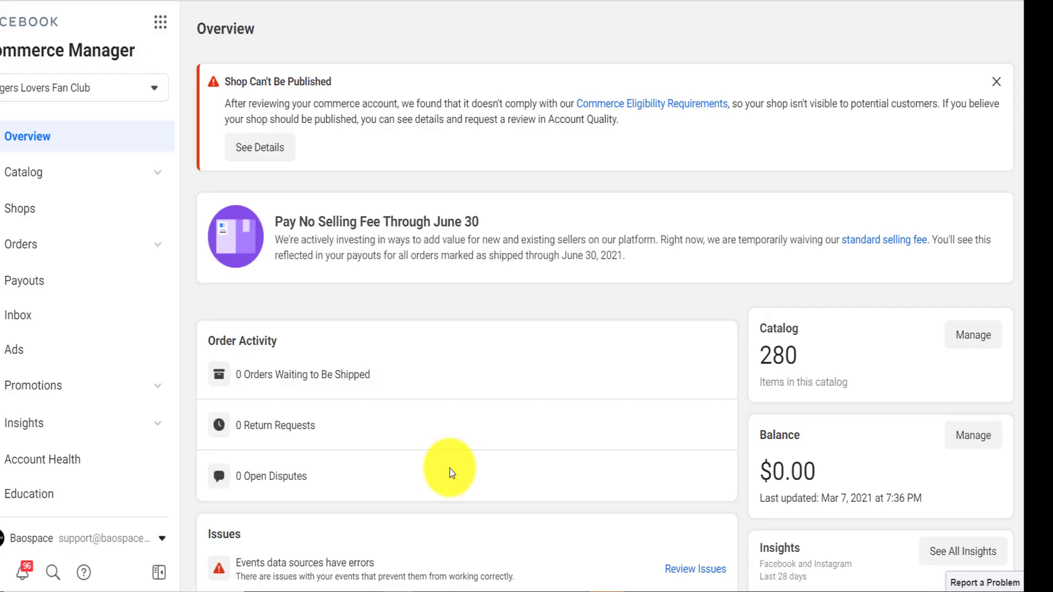
key(alt+Tab)
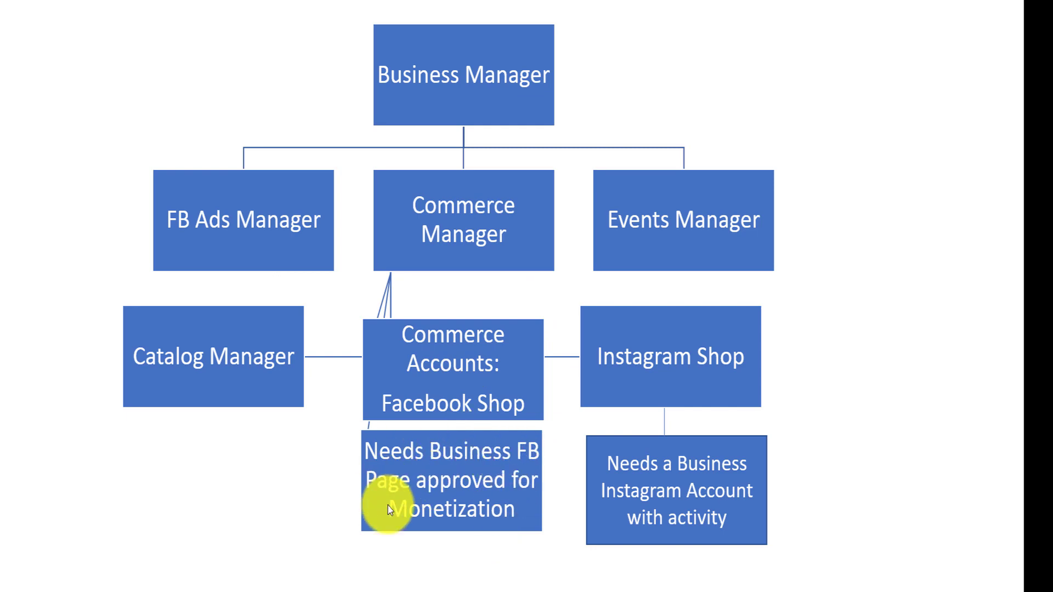
key(alt+Tab)
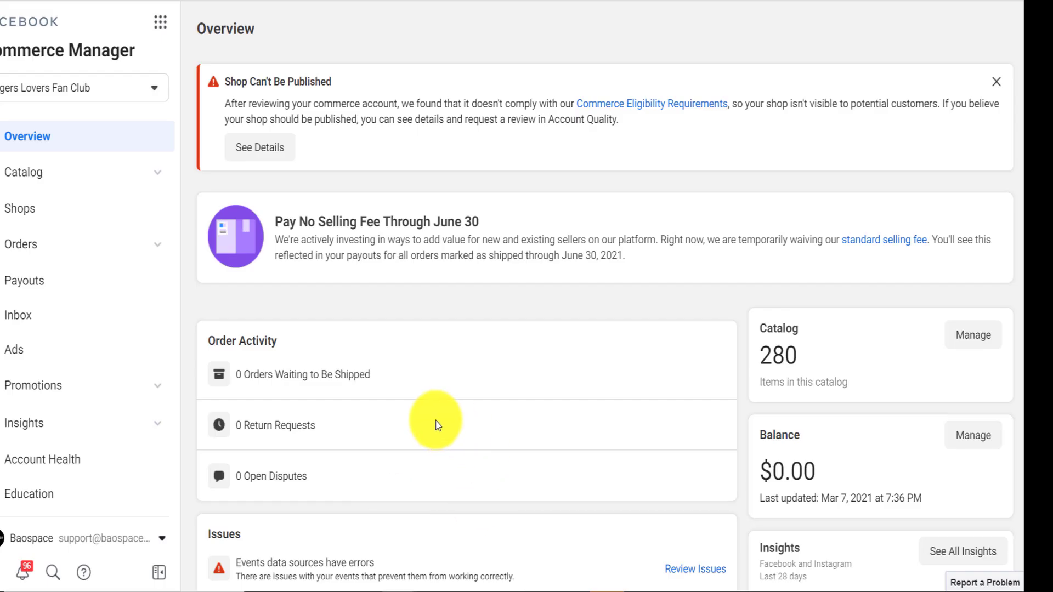
- Examine the Low Quality error in the catalog's issues and read the help article on requesting a review of a rejected item
click(39, 171)
click(22, 208)
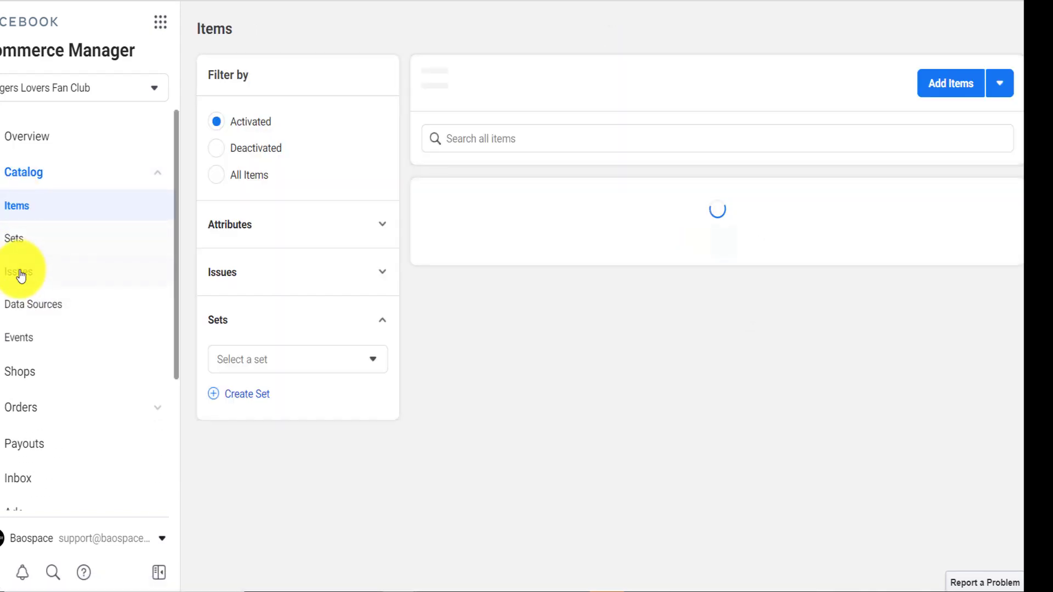
click(19, 277)
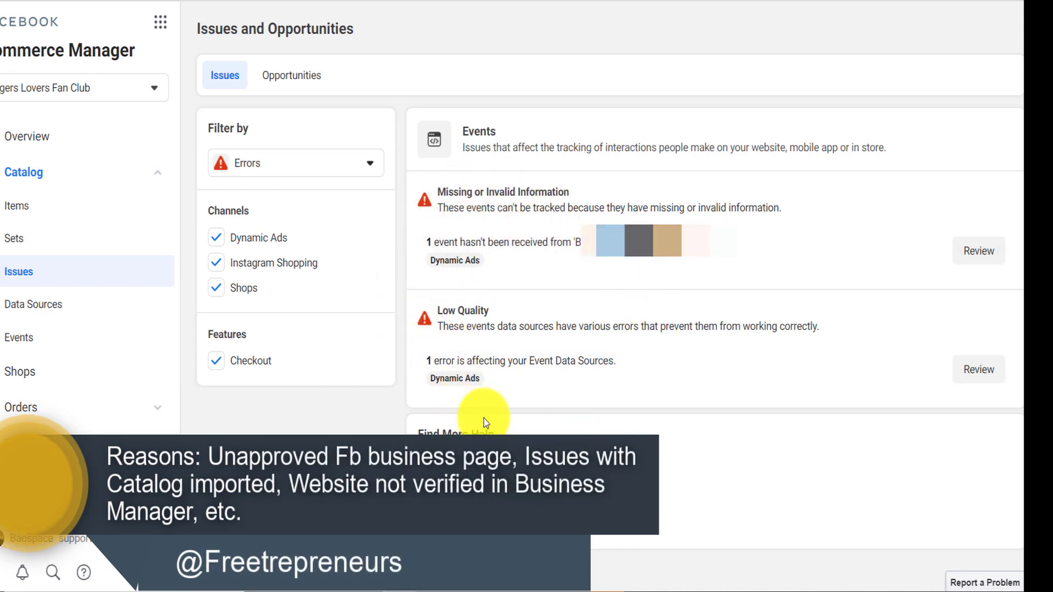
click(996, 377)
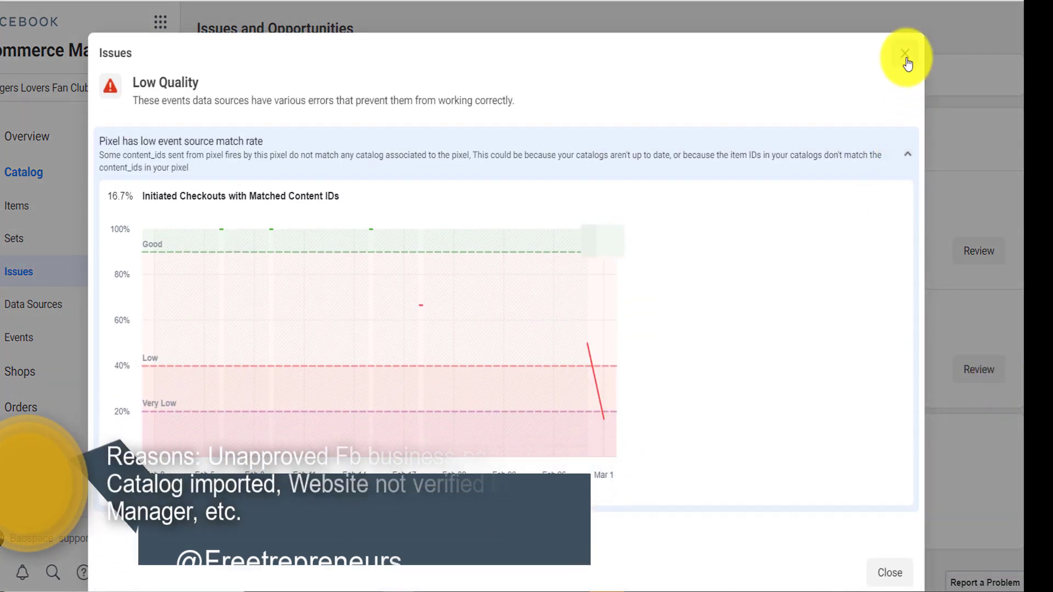
click(906, 55)
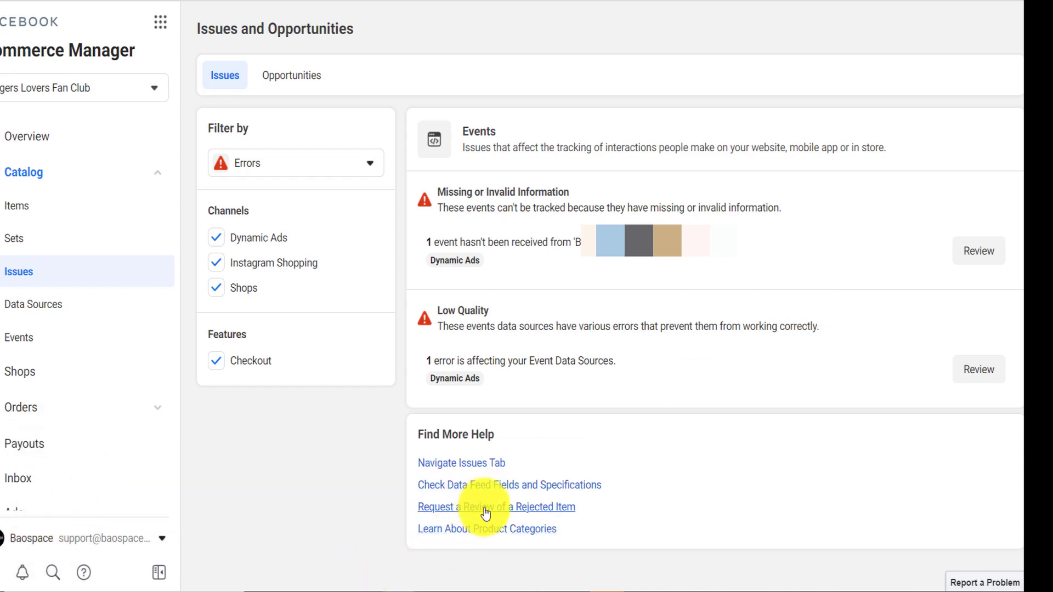
click(490, 508)
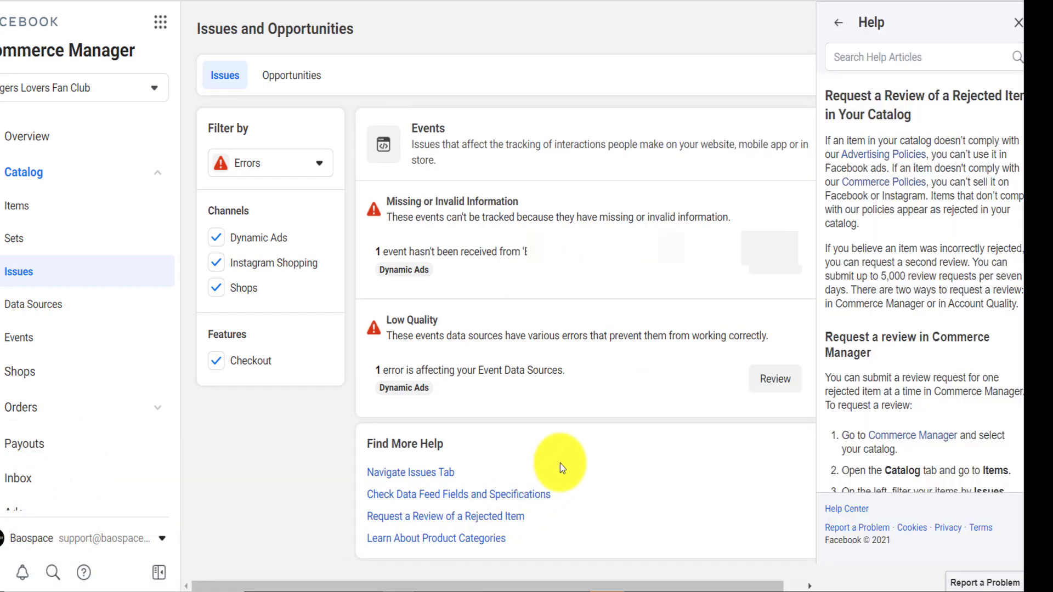
scroll(933, 324, down, 5)
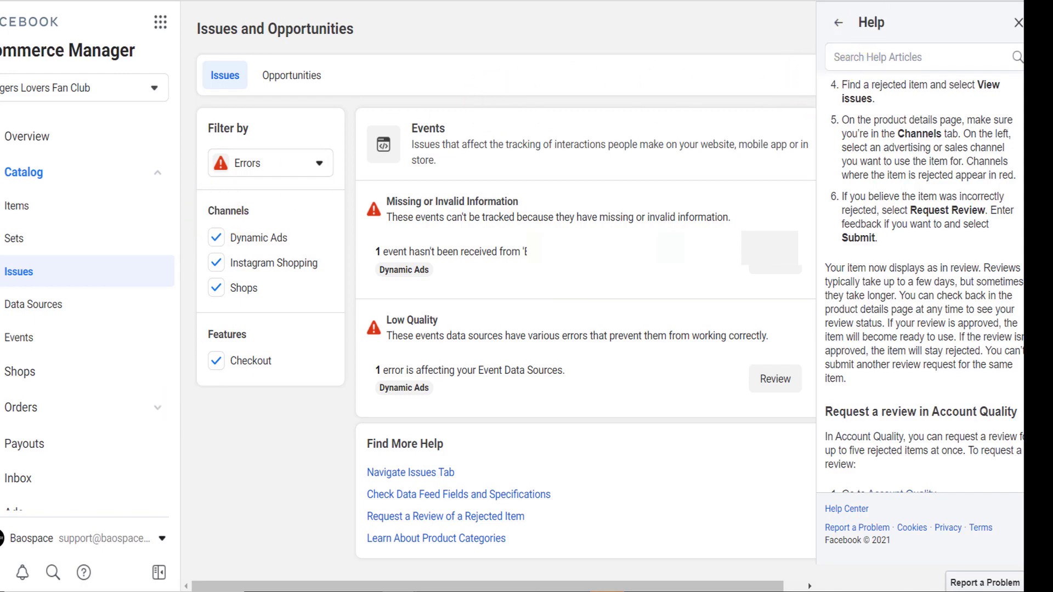
- Search Google in a new browser tab for facebook creator studio monetization
key(ctrl+t)
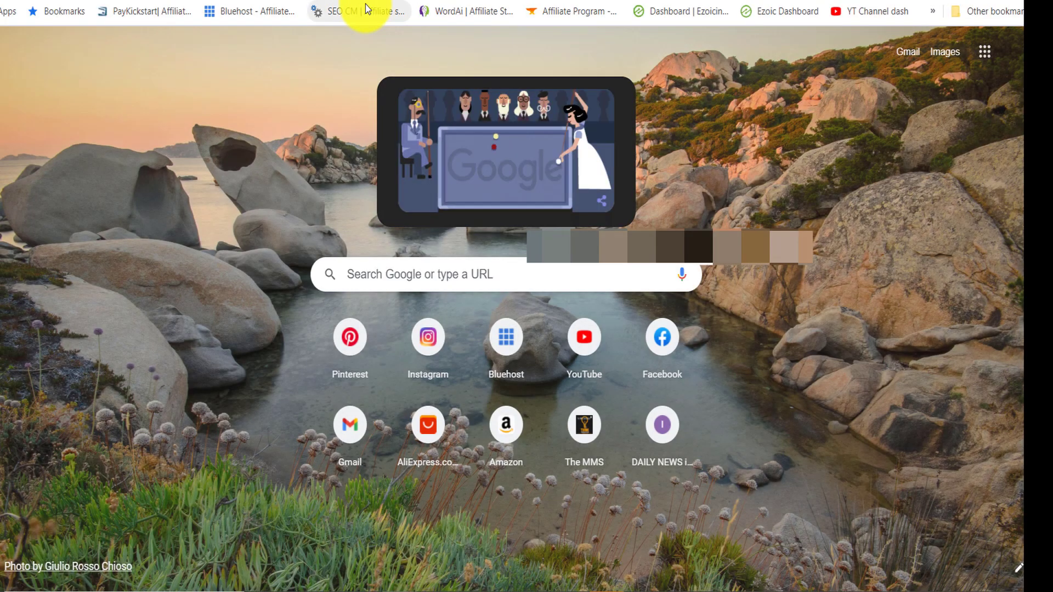
text(faceboo)
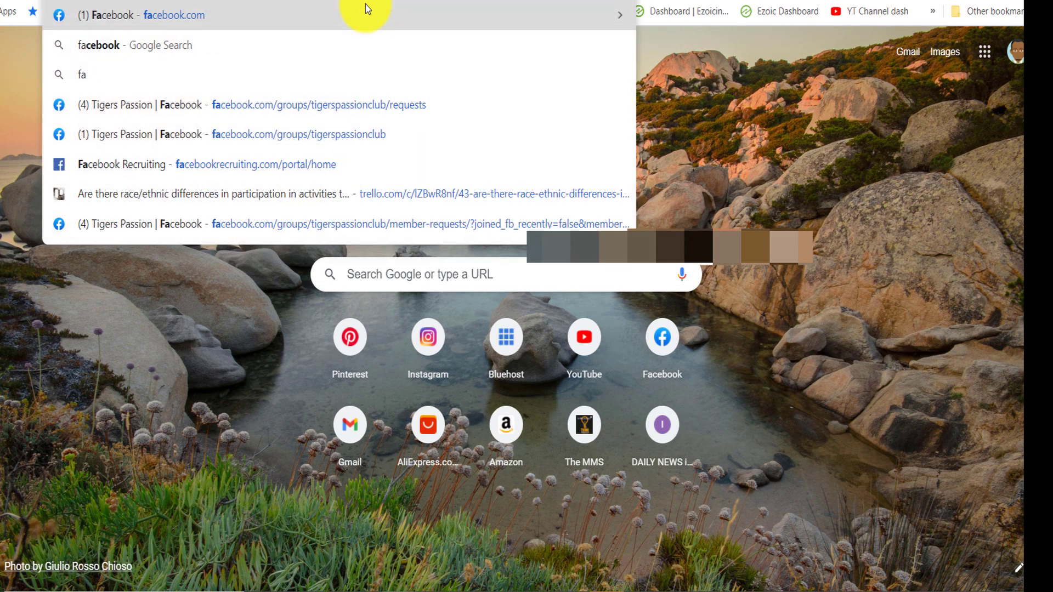
text(k)
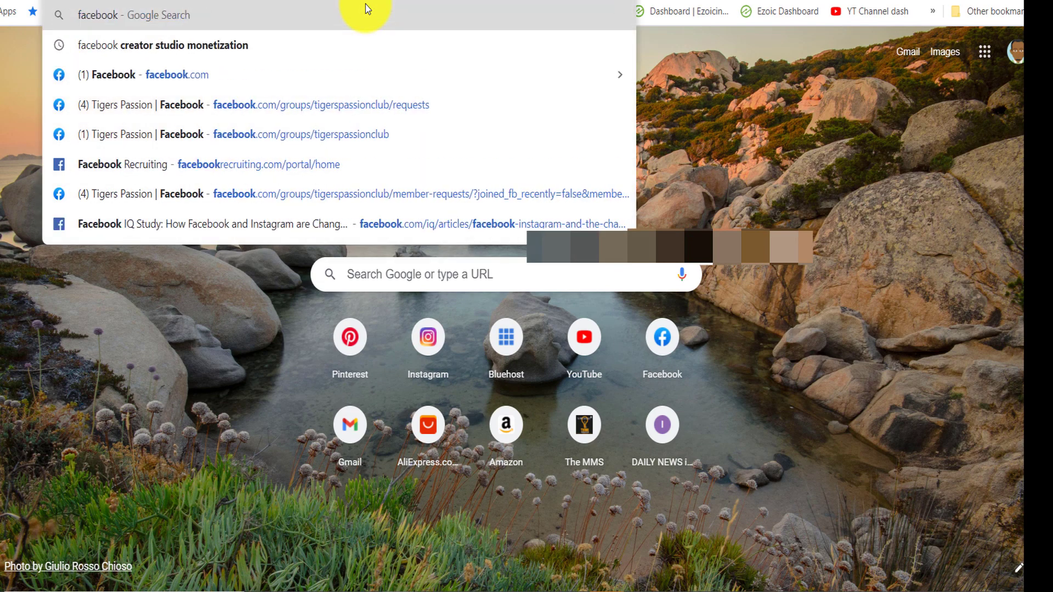
text( creator st)
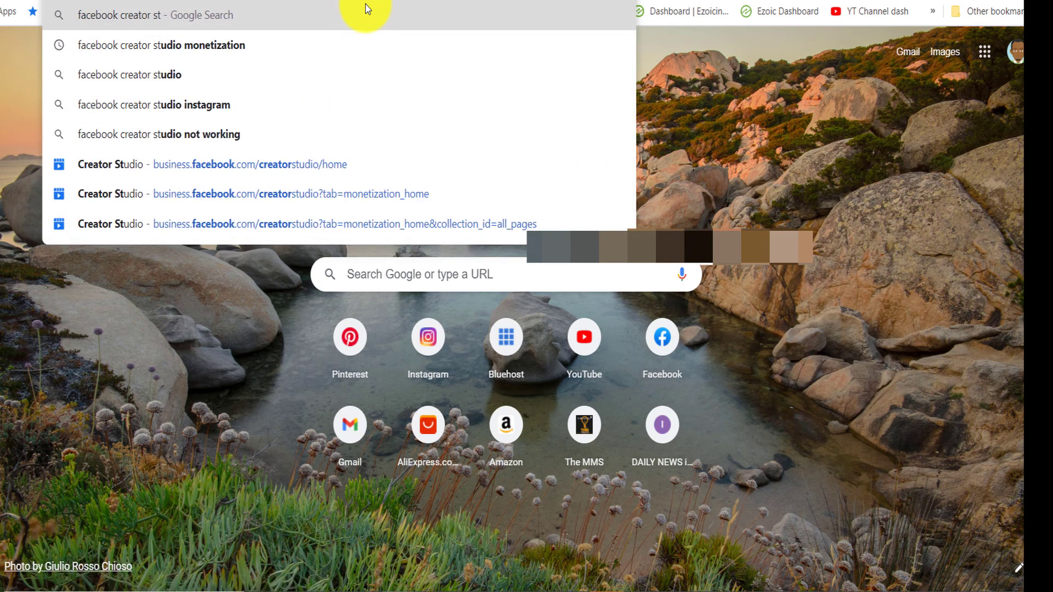
text(udio)
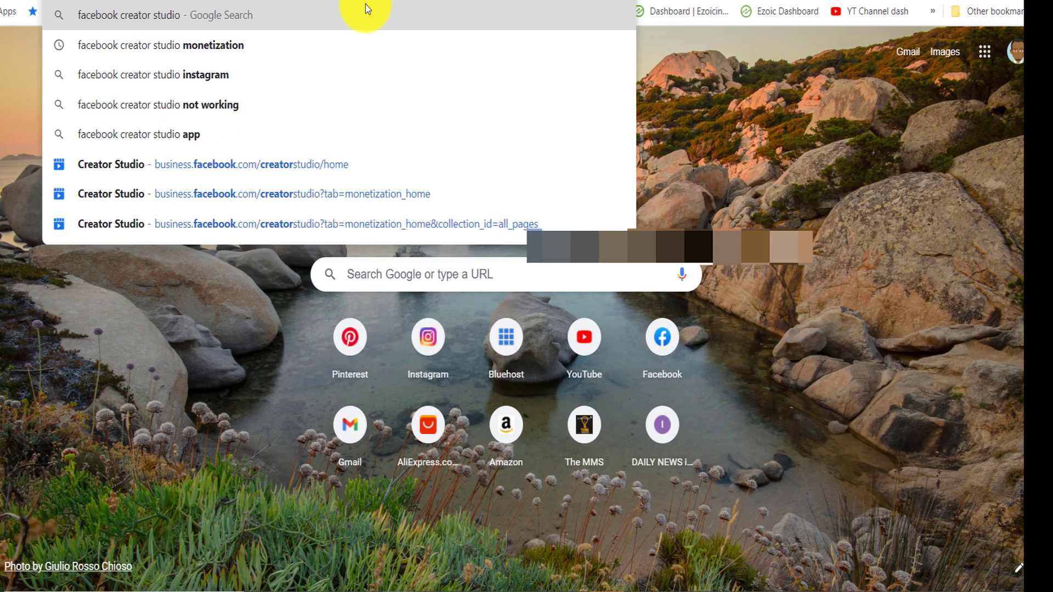
key(Down)
key(Return)
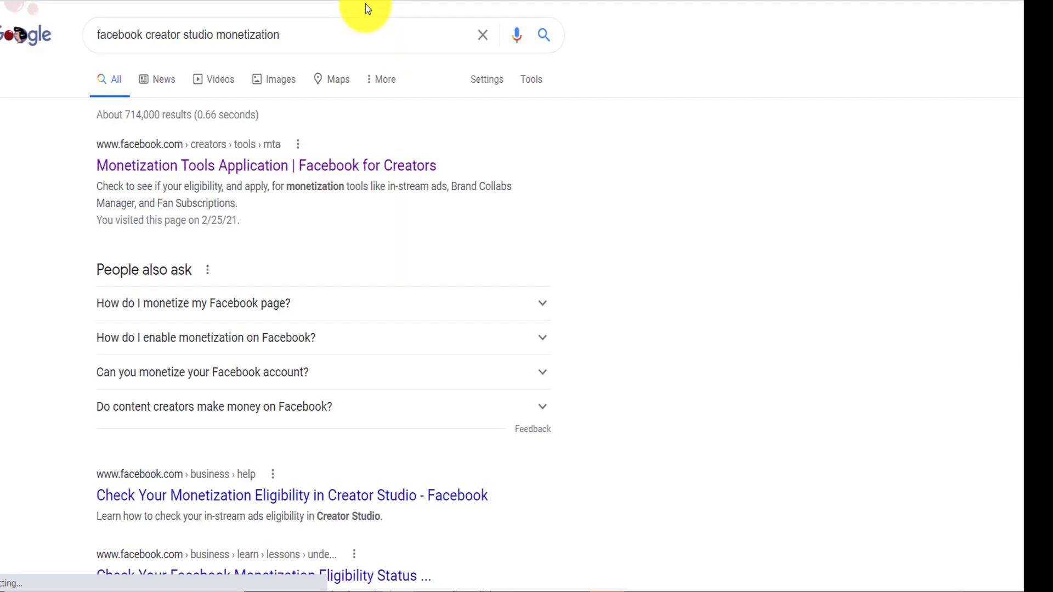
- Open the Monetization Tools Application page from the search results and look through its list of Pages by eligibility
click(193, 172)
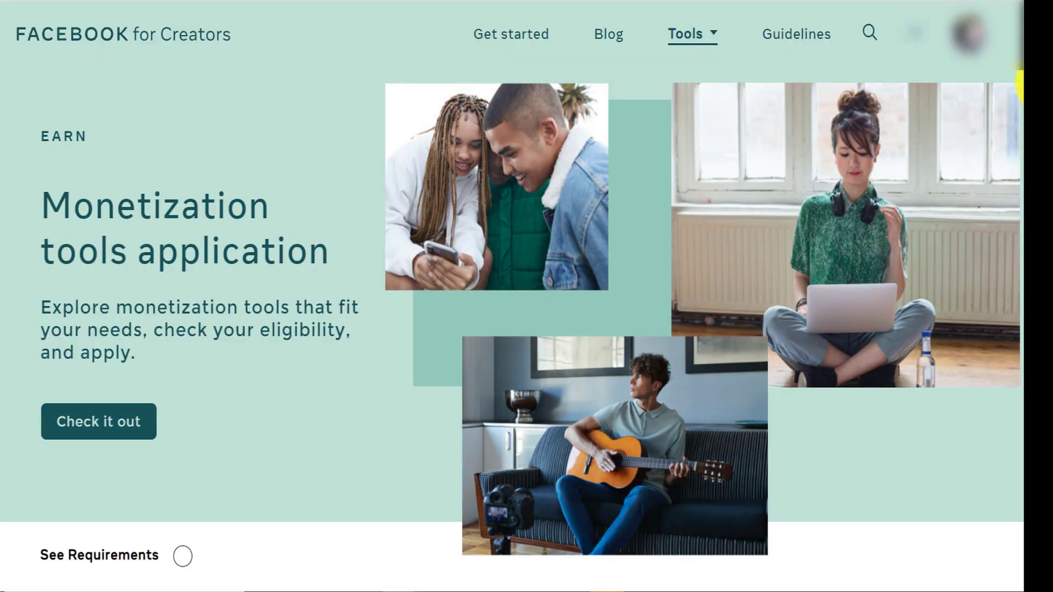
scroll(1011, 169, down, 20)
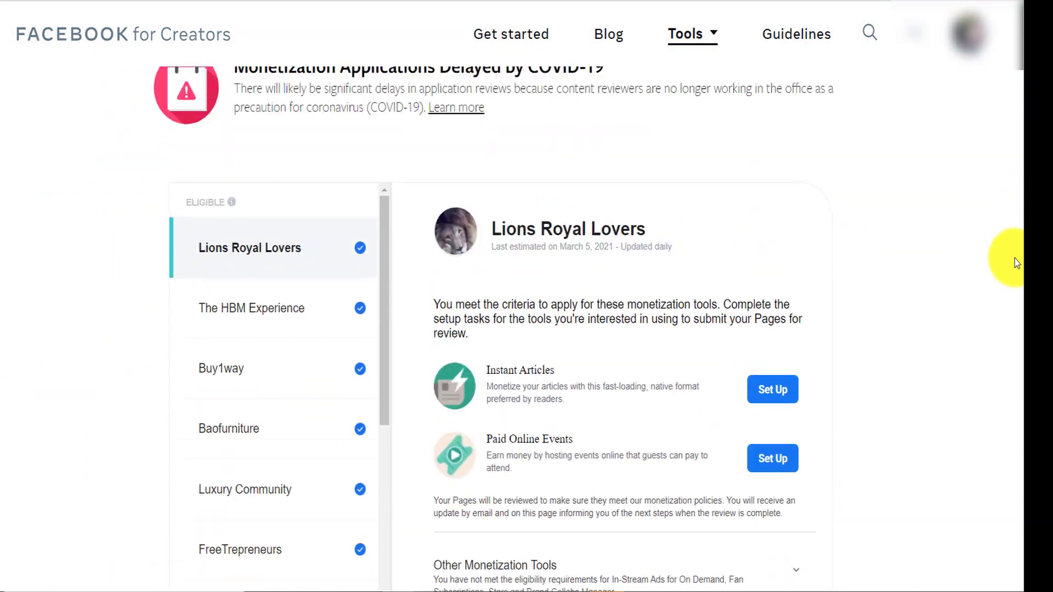
scroll(1015, 259, down, 2)
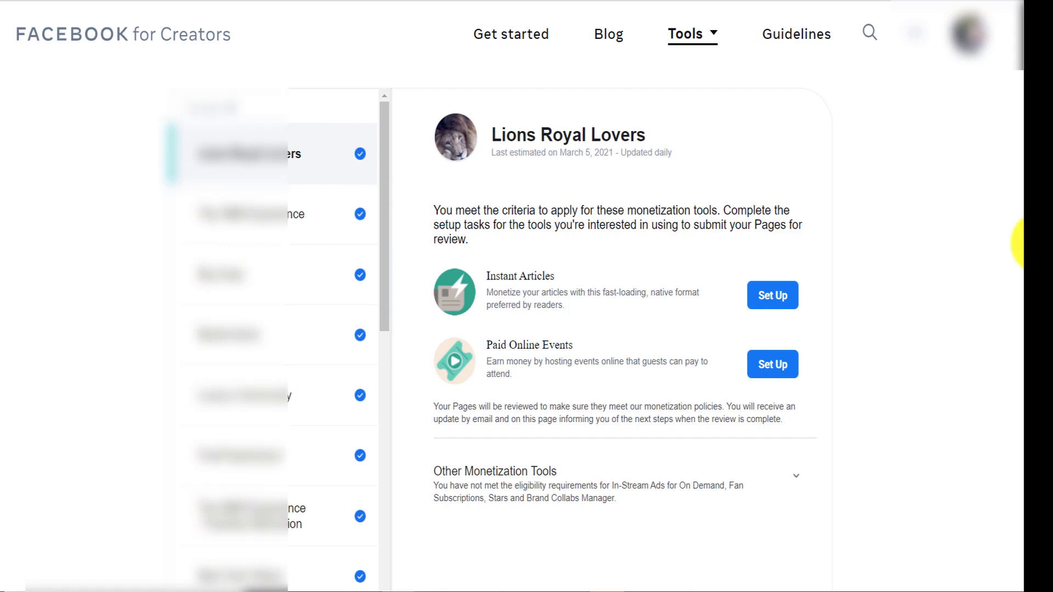
scroll(1021, 253, down, 1)
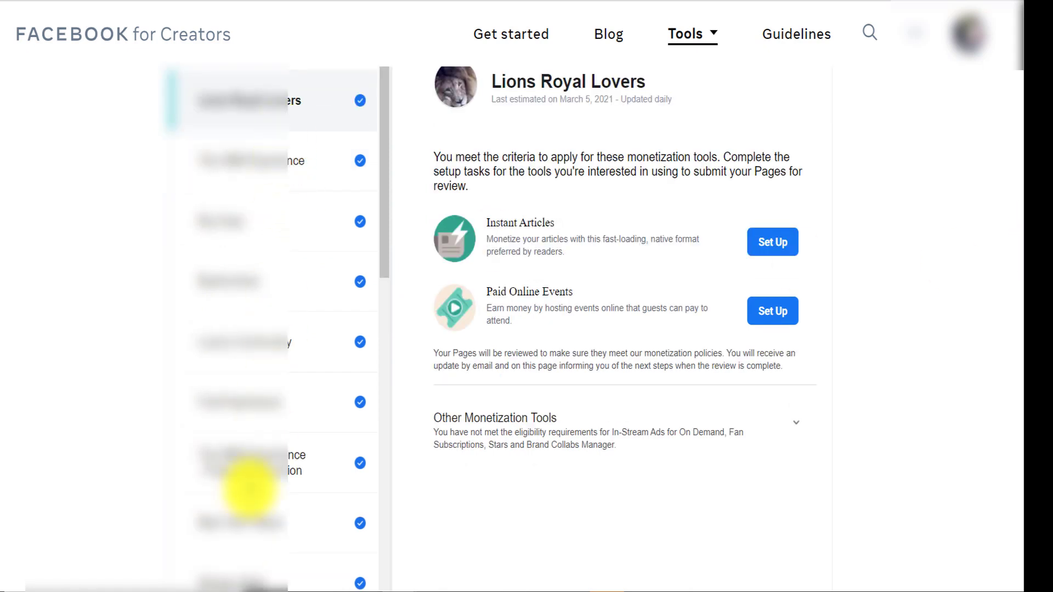
scroll(316, 365, down, 8)
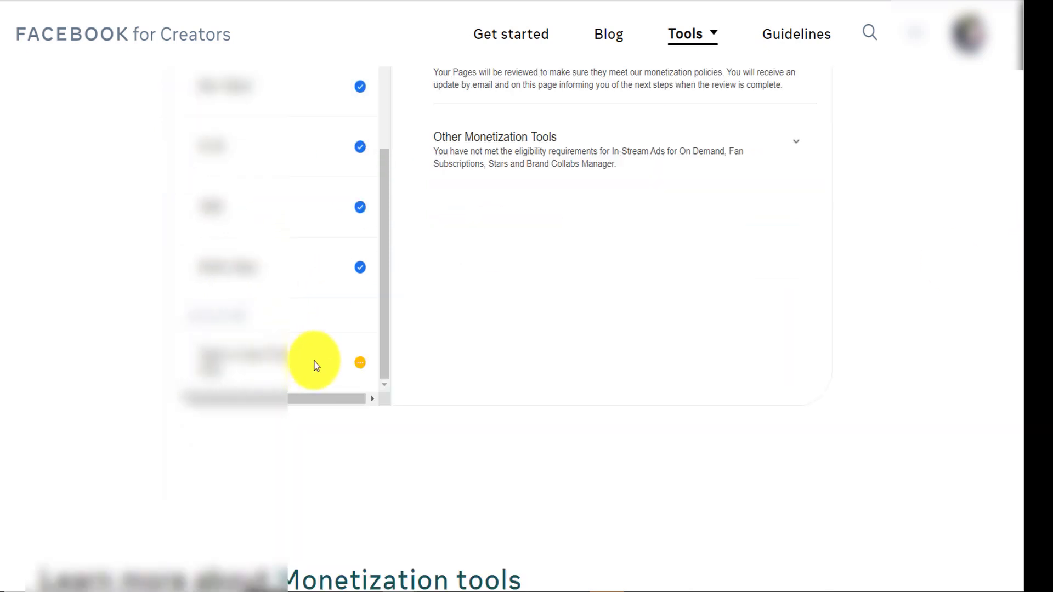
- Check the monetization eligibility of the Tigers Lovers Fan Club Page and read its status details
click(214, 359)
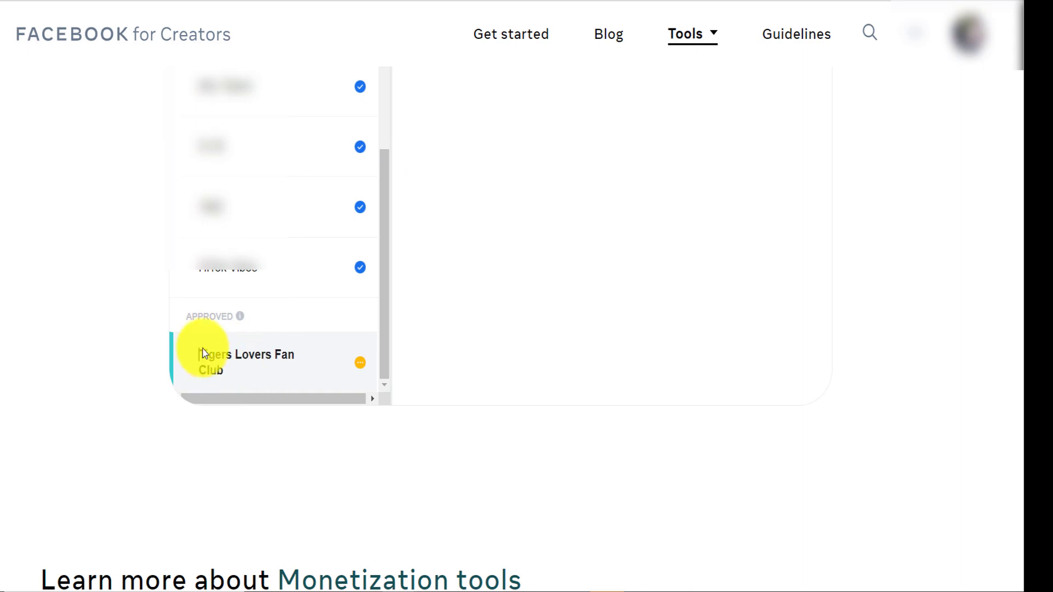
drag(1045, 341, 1043, 270)
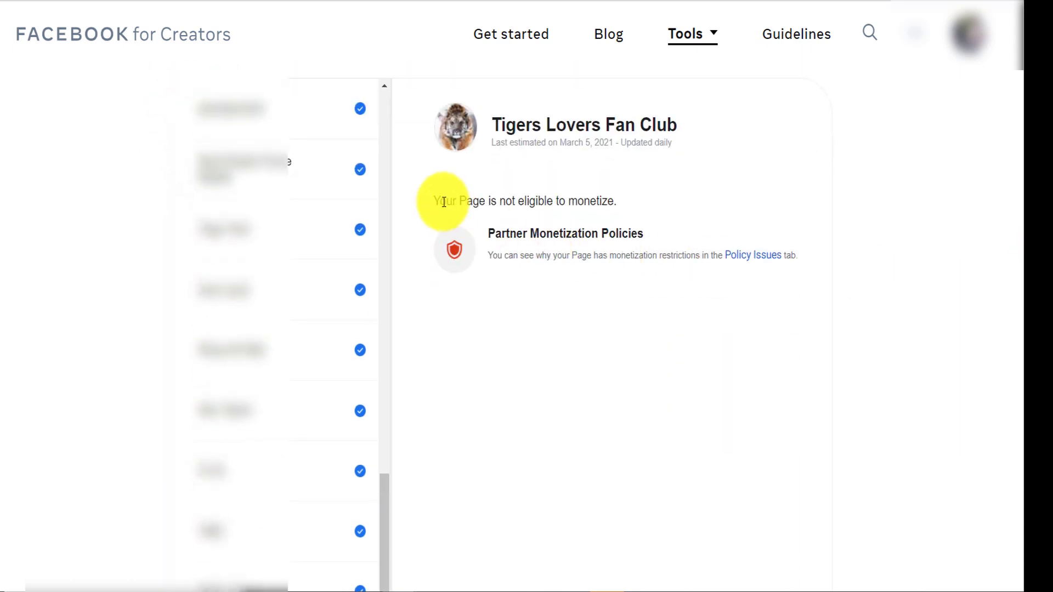
drag(442, 201, 616, 200)
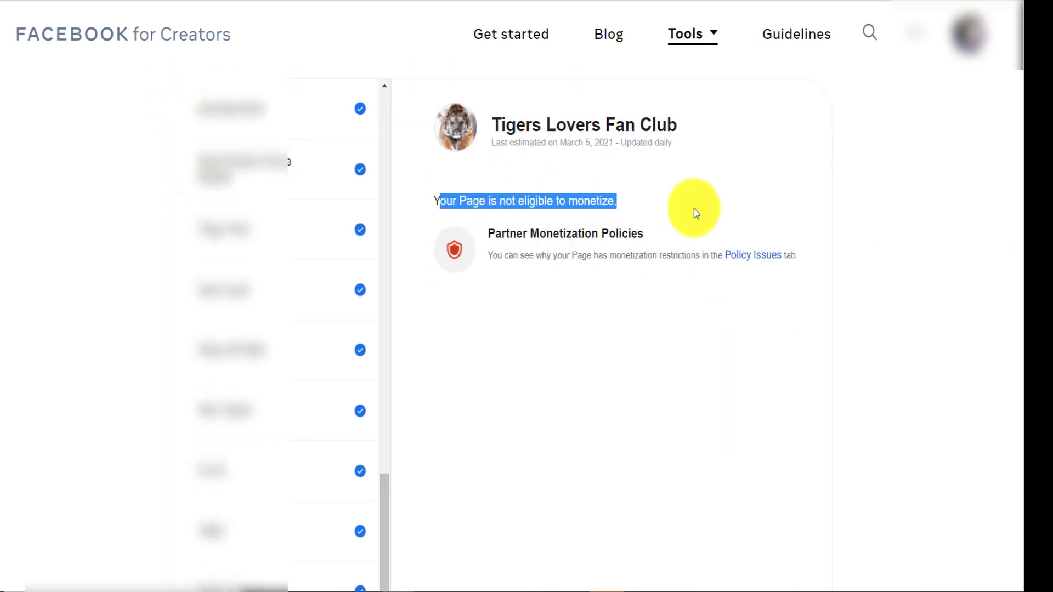
- Open Creator Studio's monetization Policy Issues for the Tigers Lovers Fan Club Page and read the violation description
click(751, 264)
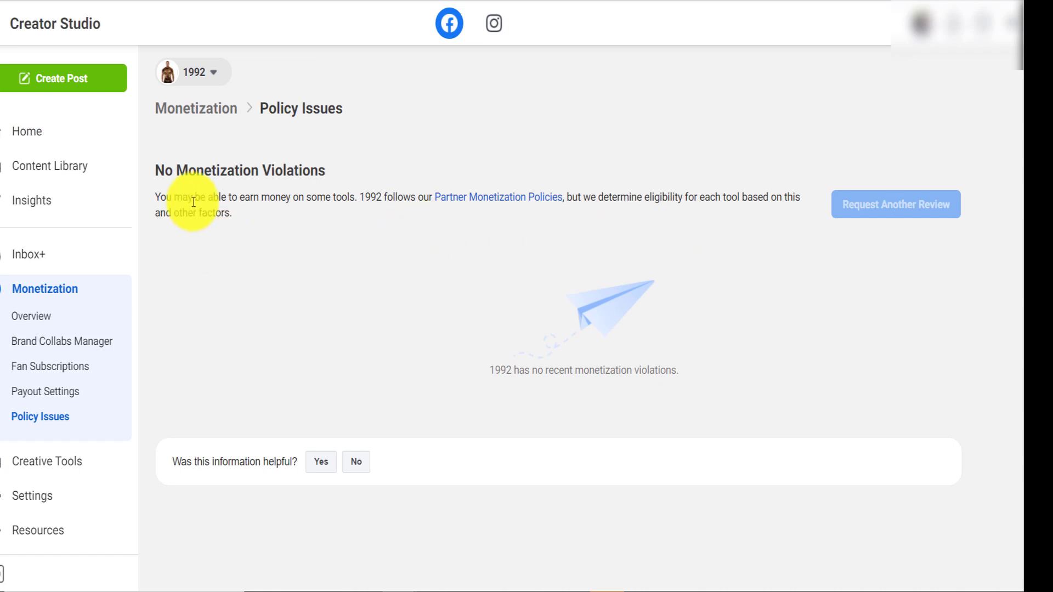
click(212, 80)
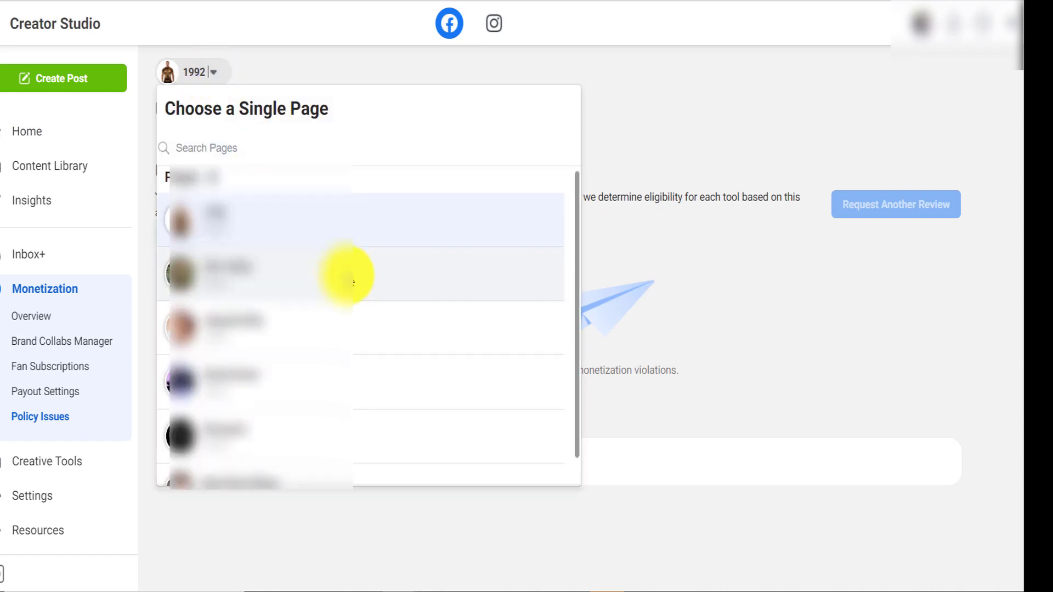
scroll(348, 274, down, 5)
scroll(249, 406, down, 5)
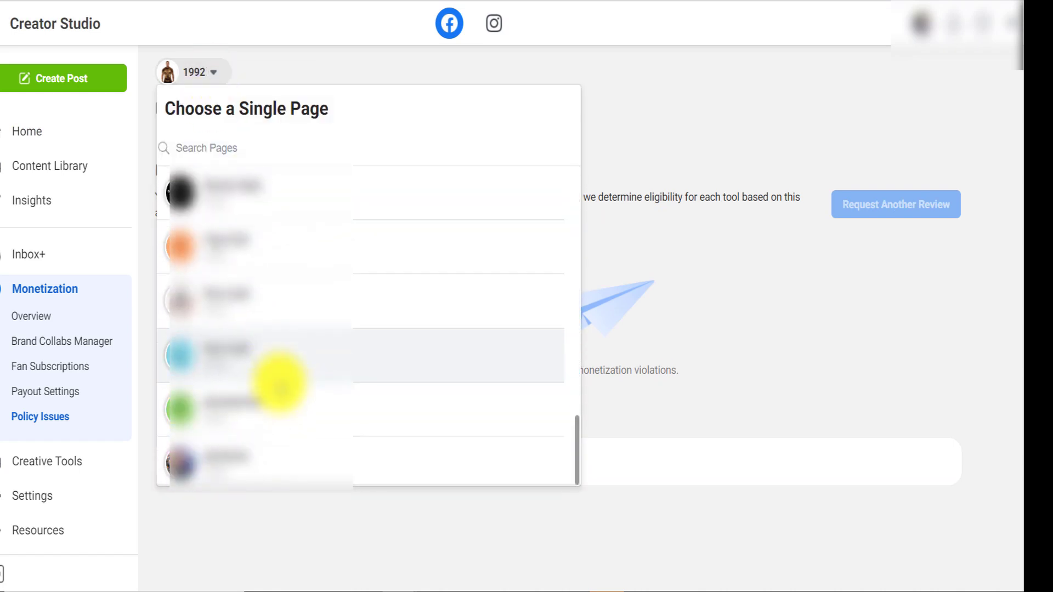
click(275, 294)
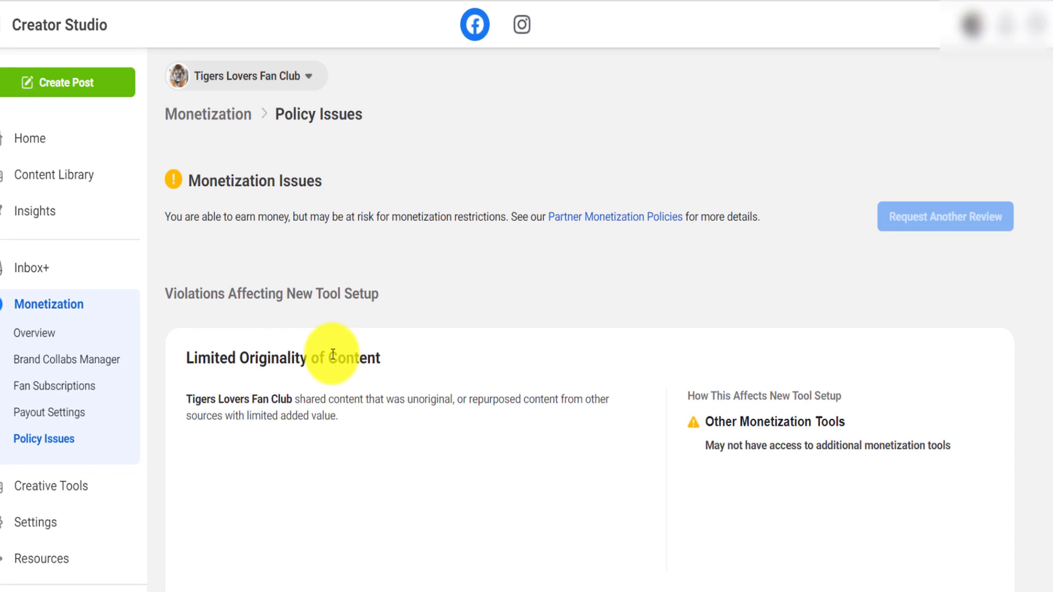
mouse_move(186, 400)
mouse_down()
mouse_move(371, 395)
mouse_move(607, 417)
mouse_up()
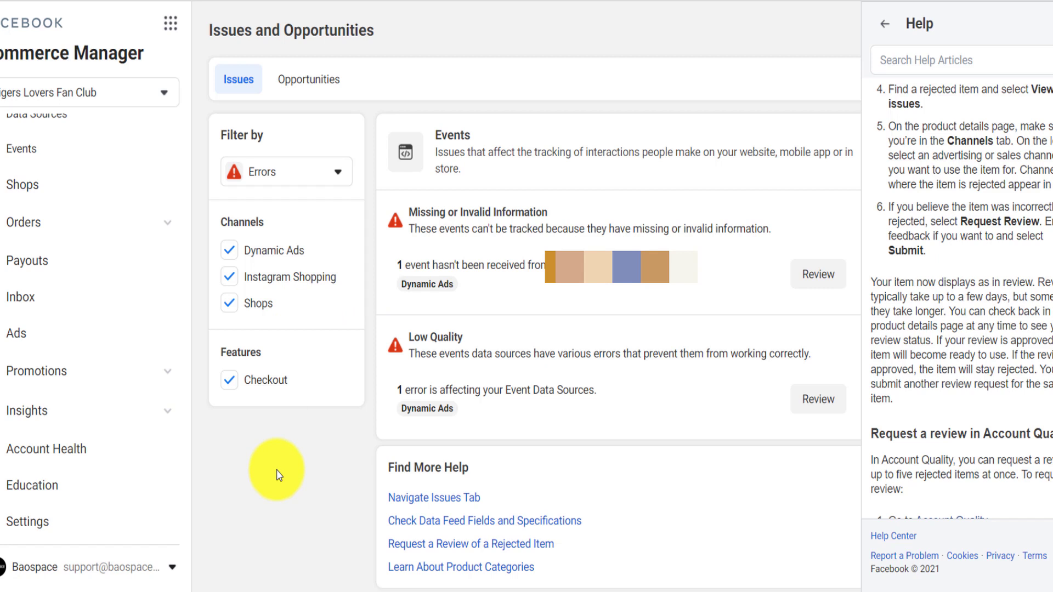
- Go from Commerce Manager to the Pages list in Business Settings and view the options for adding a Page
click(170, 20)
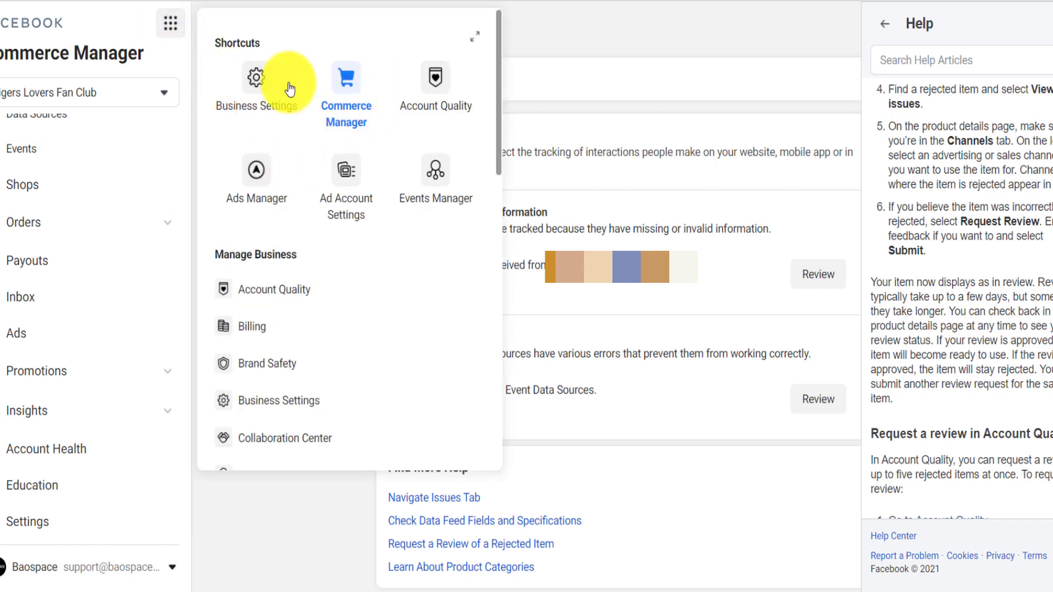
click(255, 81)
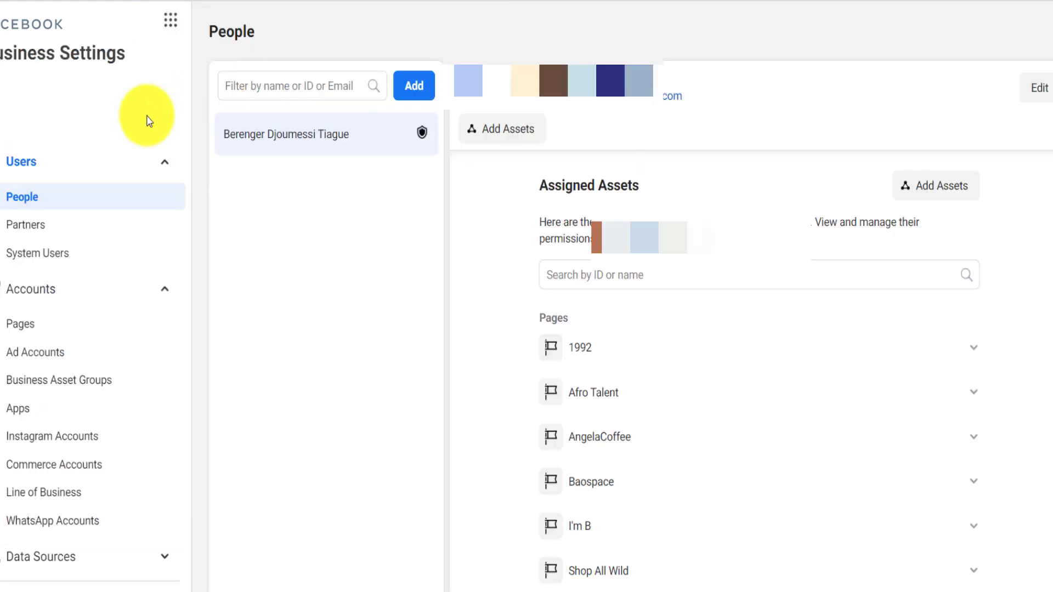
click(34, 327)
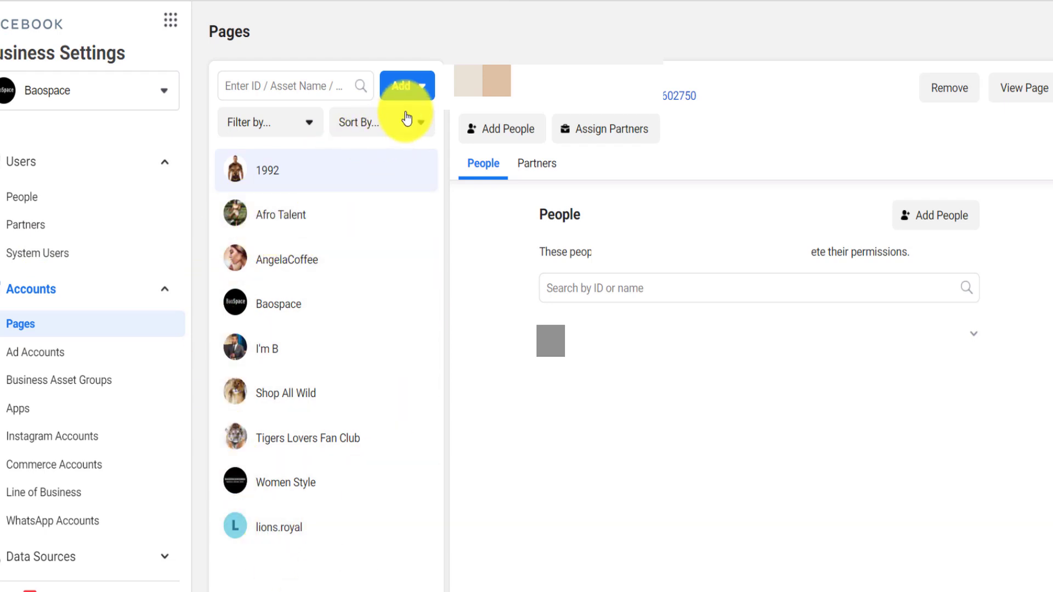
click(410, 86)
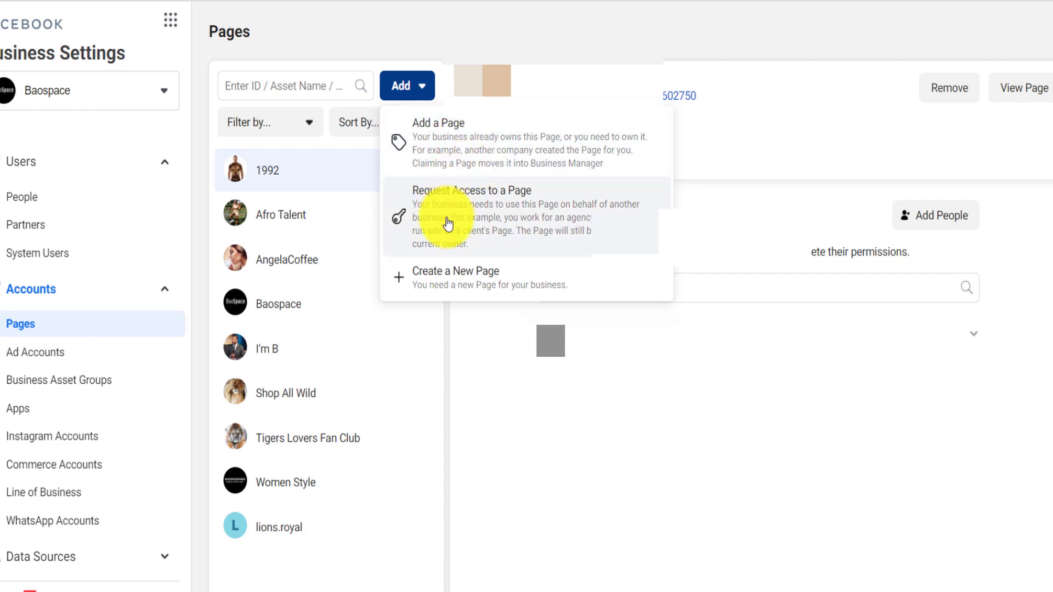
click(595, 470)
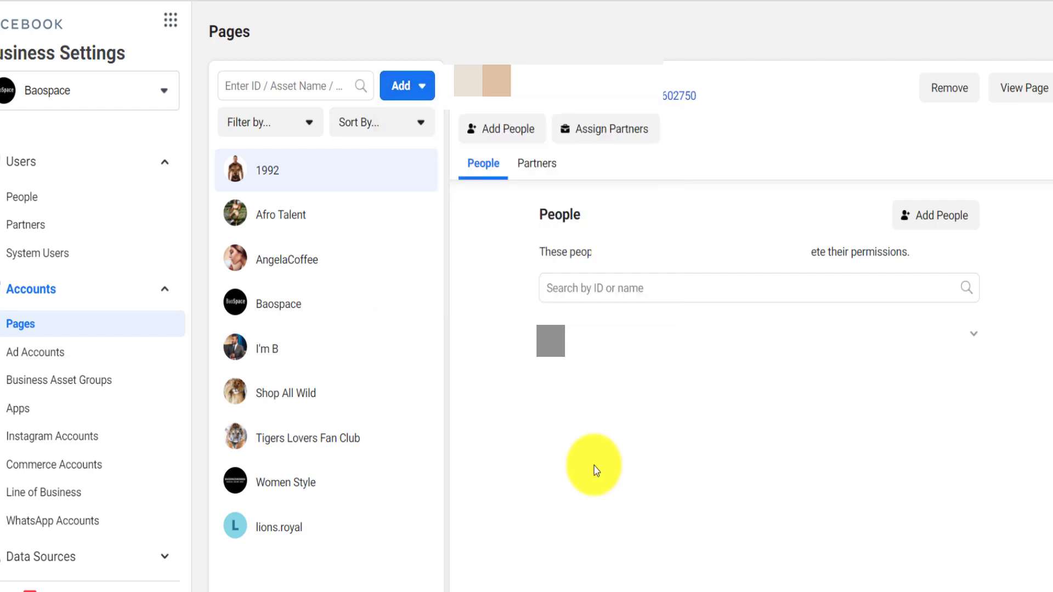
- Select the Tigers Lovers Fan Club Page in Business Settings and view the full list of shops in Commerce Manager's assets
click(290, 445)
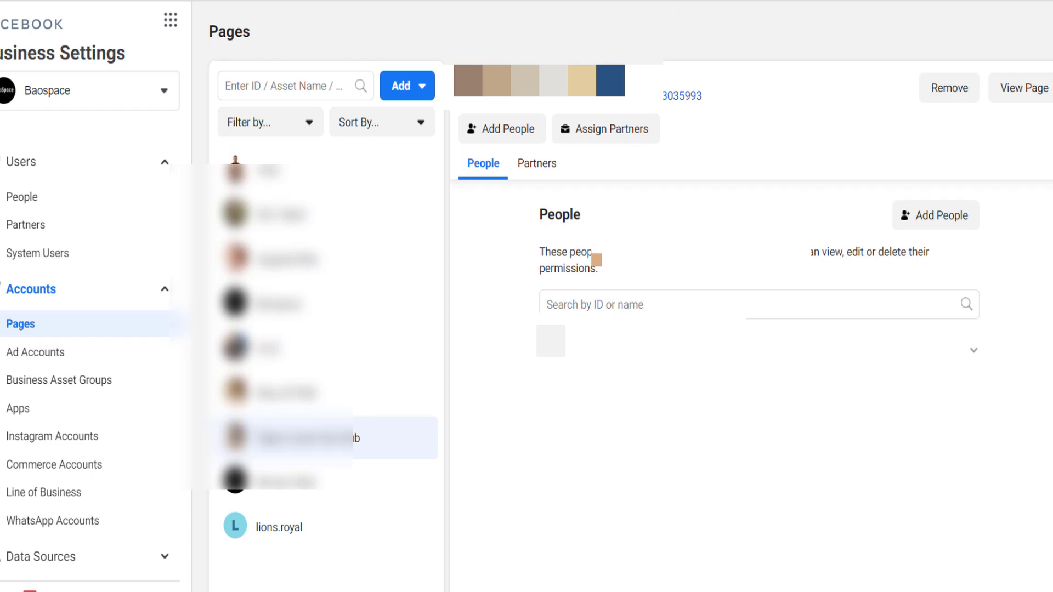
click(441, 1)
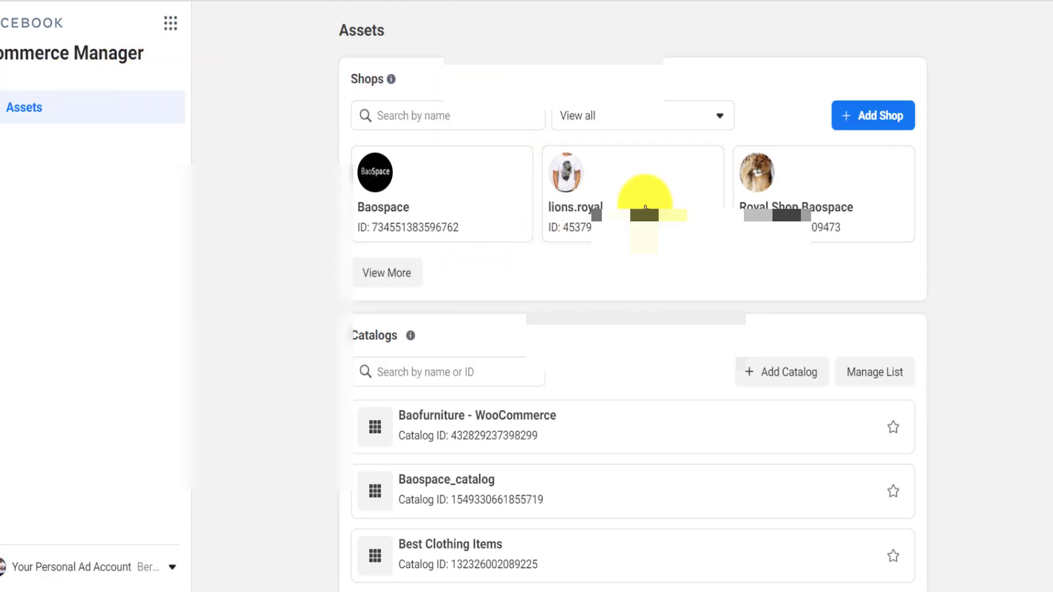
click(399, 281)
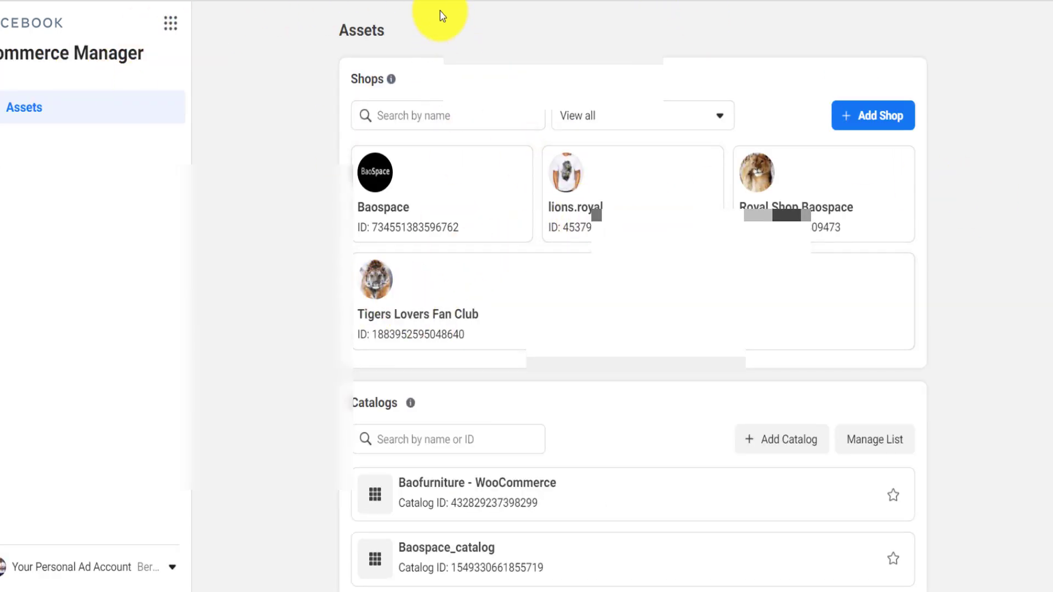
click(416, 0)
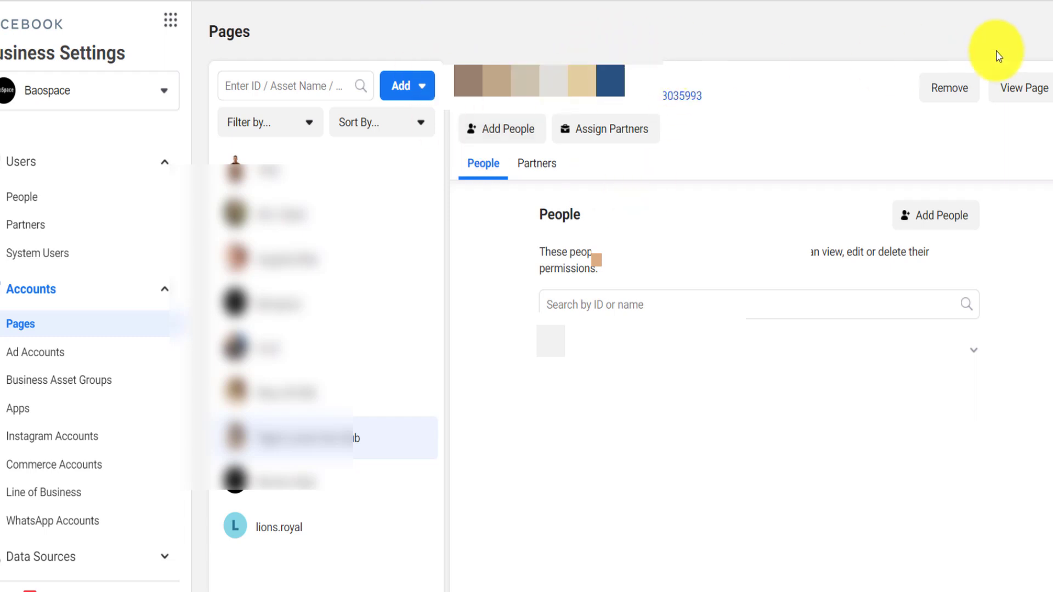
- Try to remove the Tigers Lovers Fan Club Page from the Baospace business and read the response
click(949, 91)
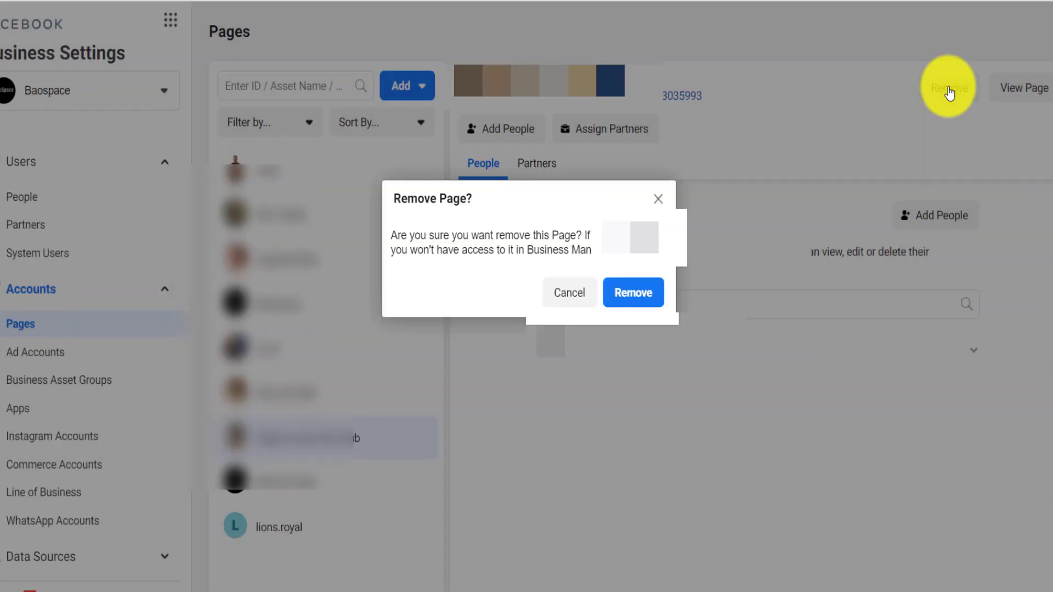
click(630, 293)
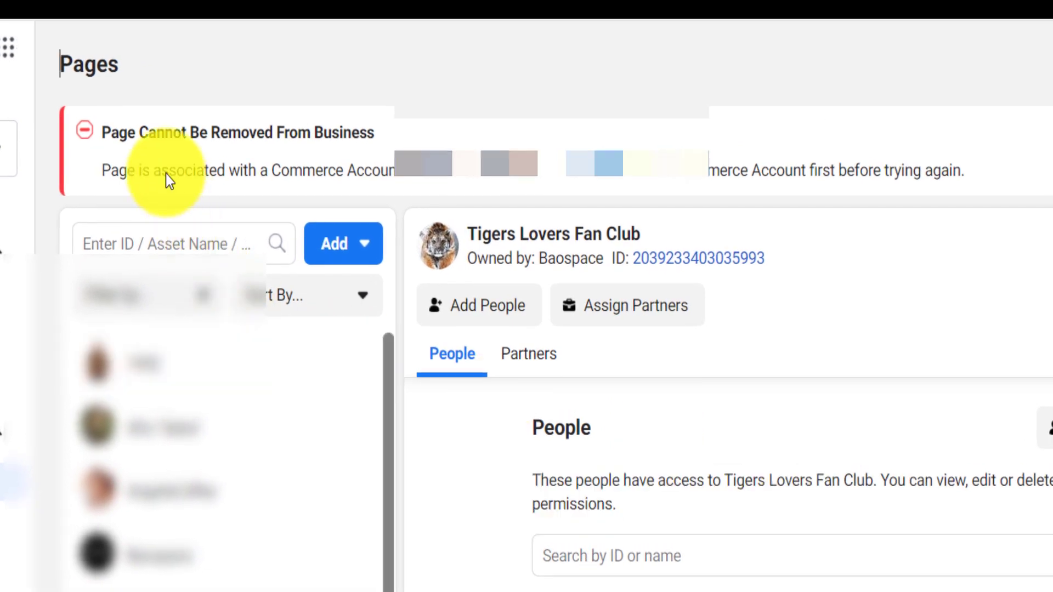
drag(123, 128, 377, 118)
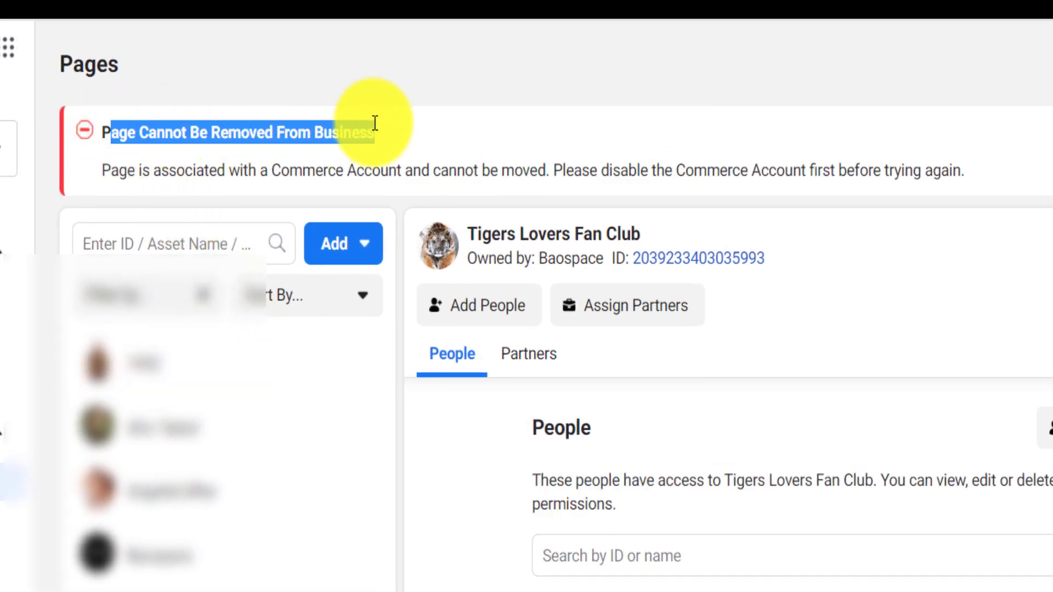
drag(102, 170, 670, 165)
drag(733, 153, 965, 151)
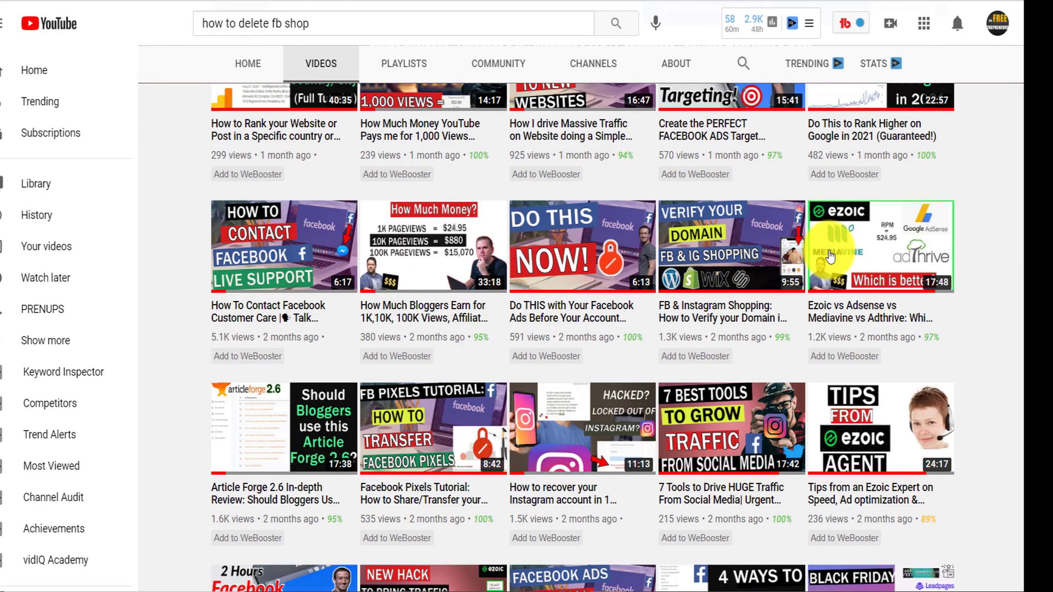
- Browse the Freetrepreneurs channel's videos on YouTube for the domain verification and Facebook shop tutorials
mouse_move(710, 302)
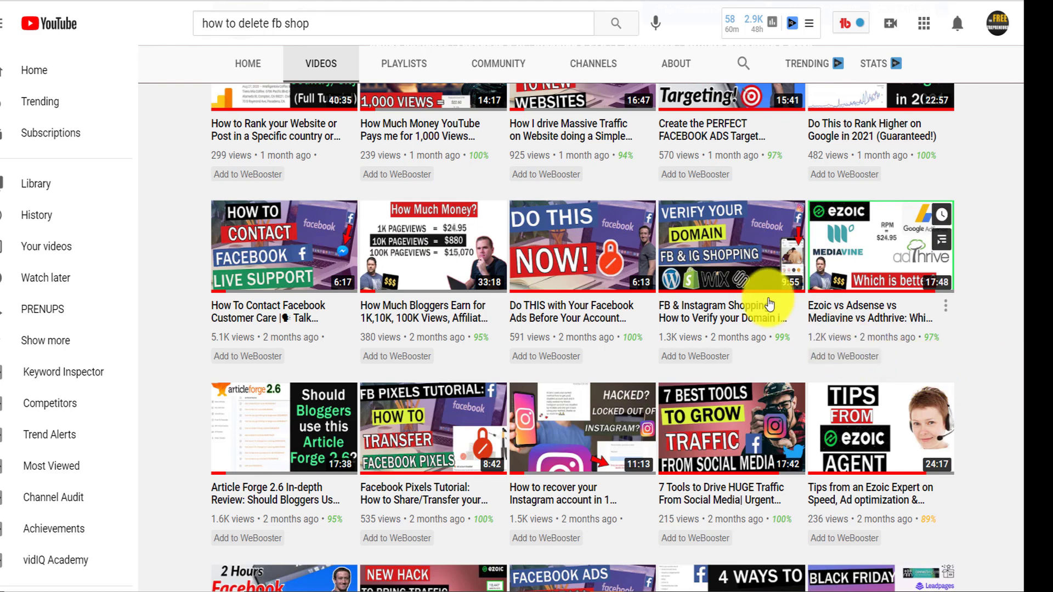
mouse_move(701, 219)
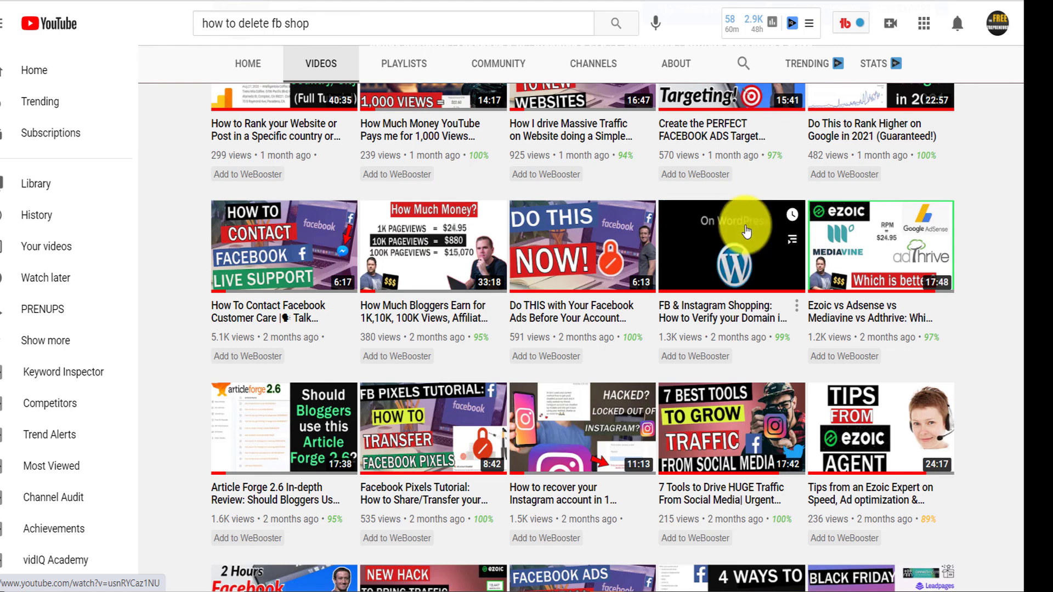
drag(1039, 223, 1038, 281)
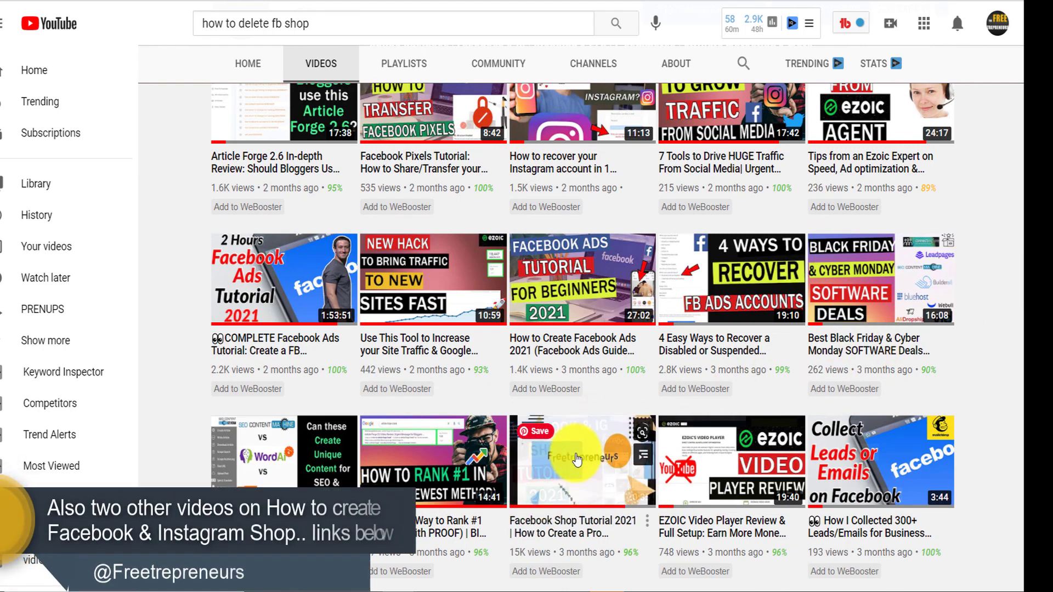
drag(1043, 263, 1040, 101)
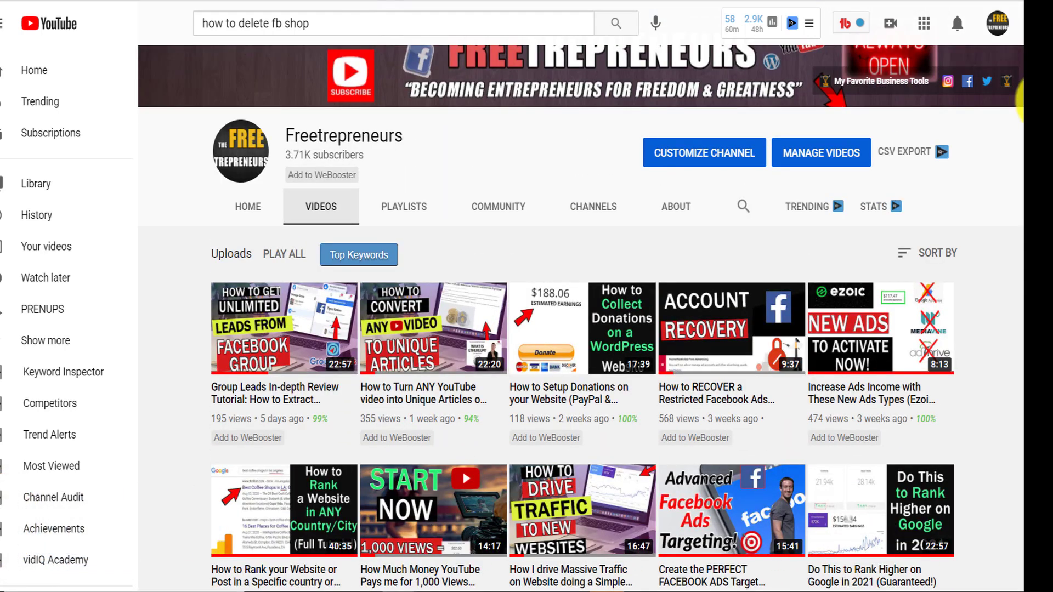